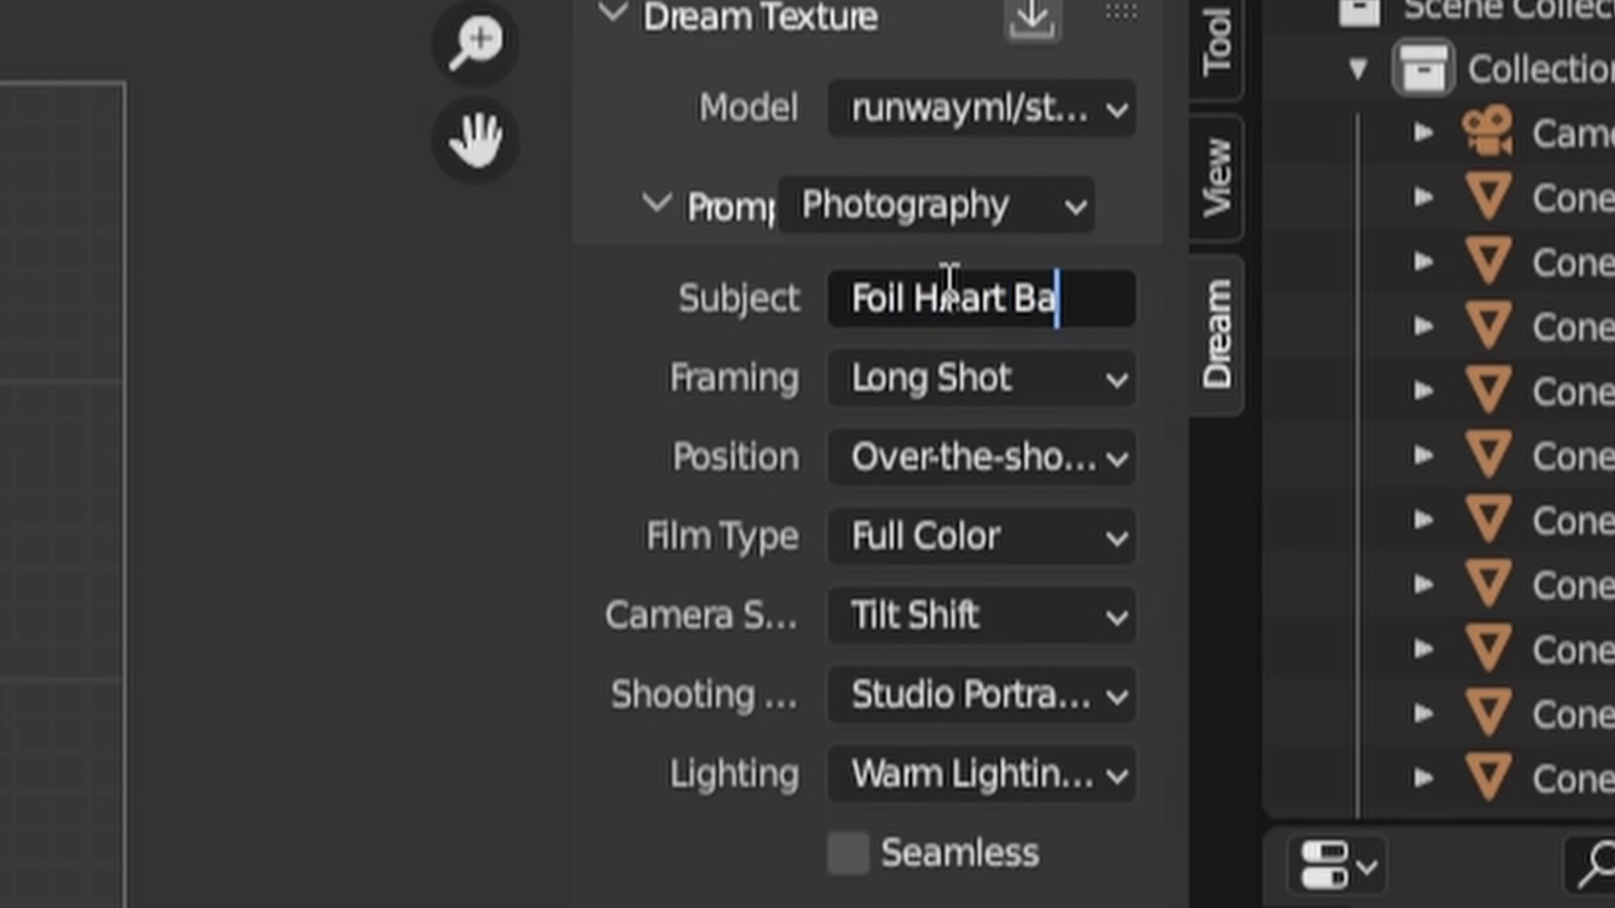
Generate the Foil Heart Balloon texture, then preview the result as a repeating tile
key("Return")
left_click(1194, 516)
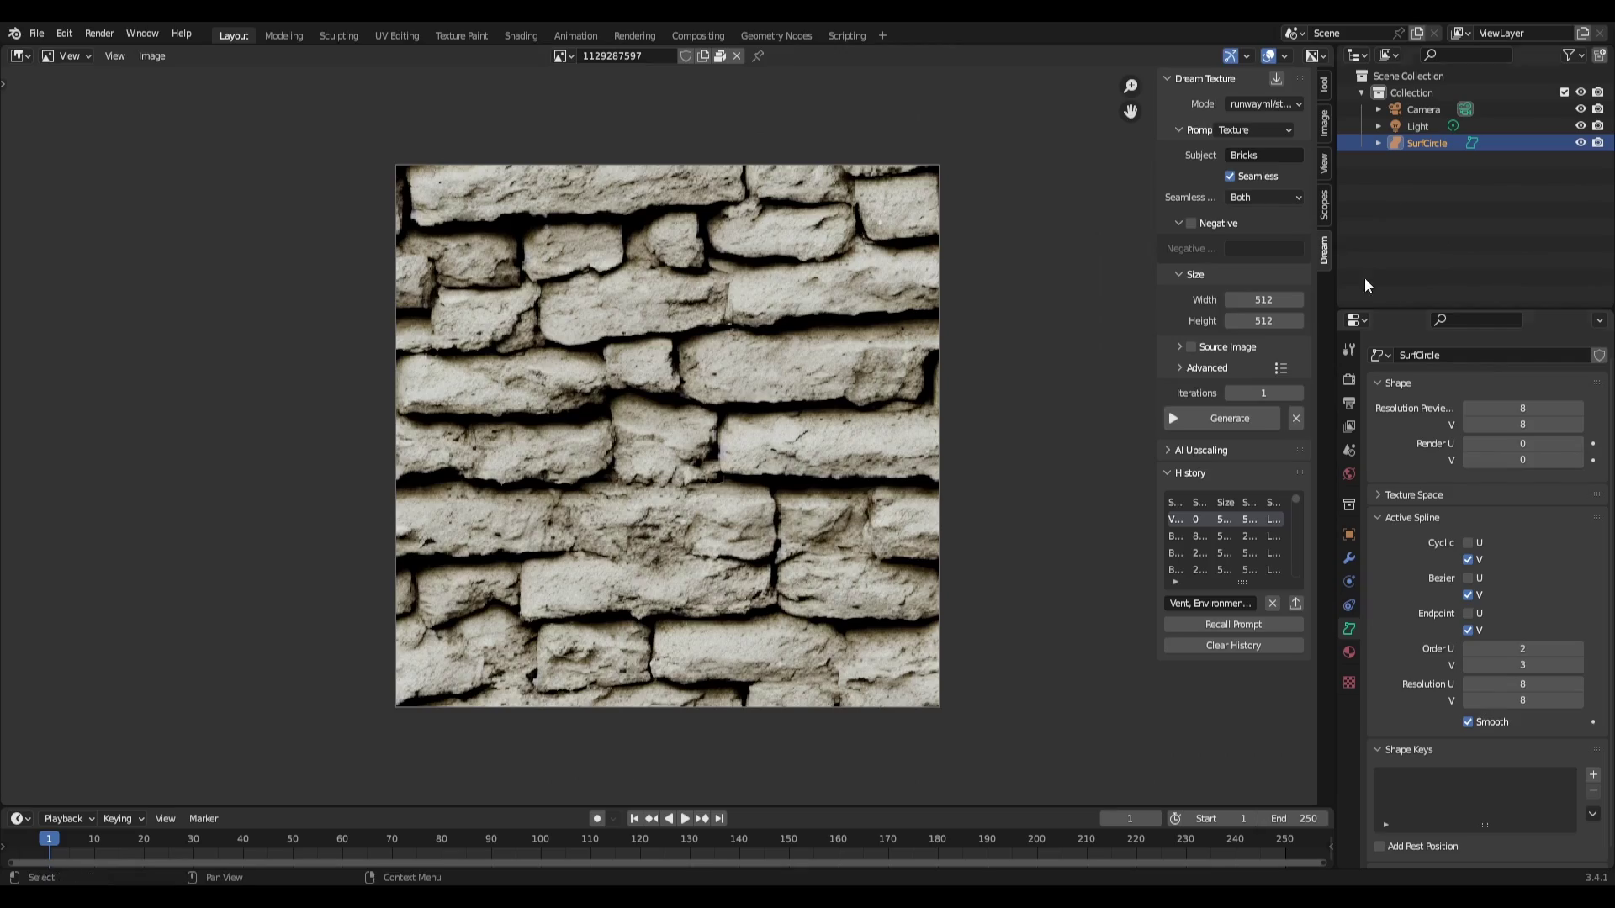
left_click(1325, 167)
scroll(812, 451, "down", 6)
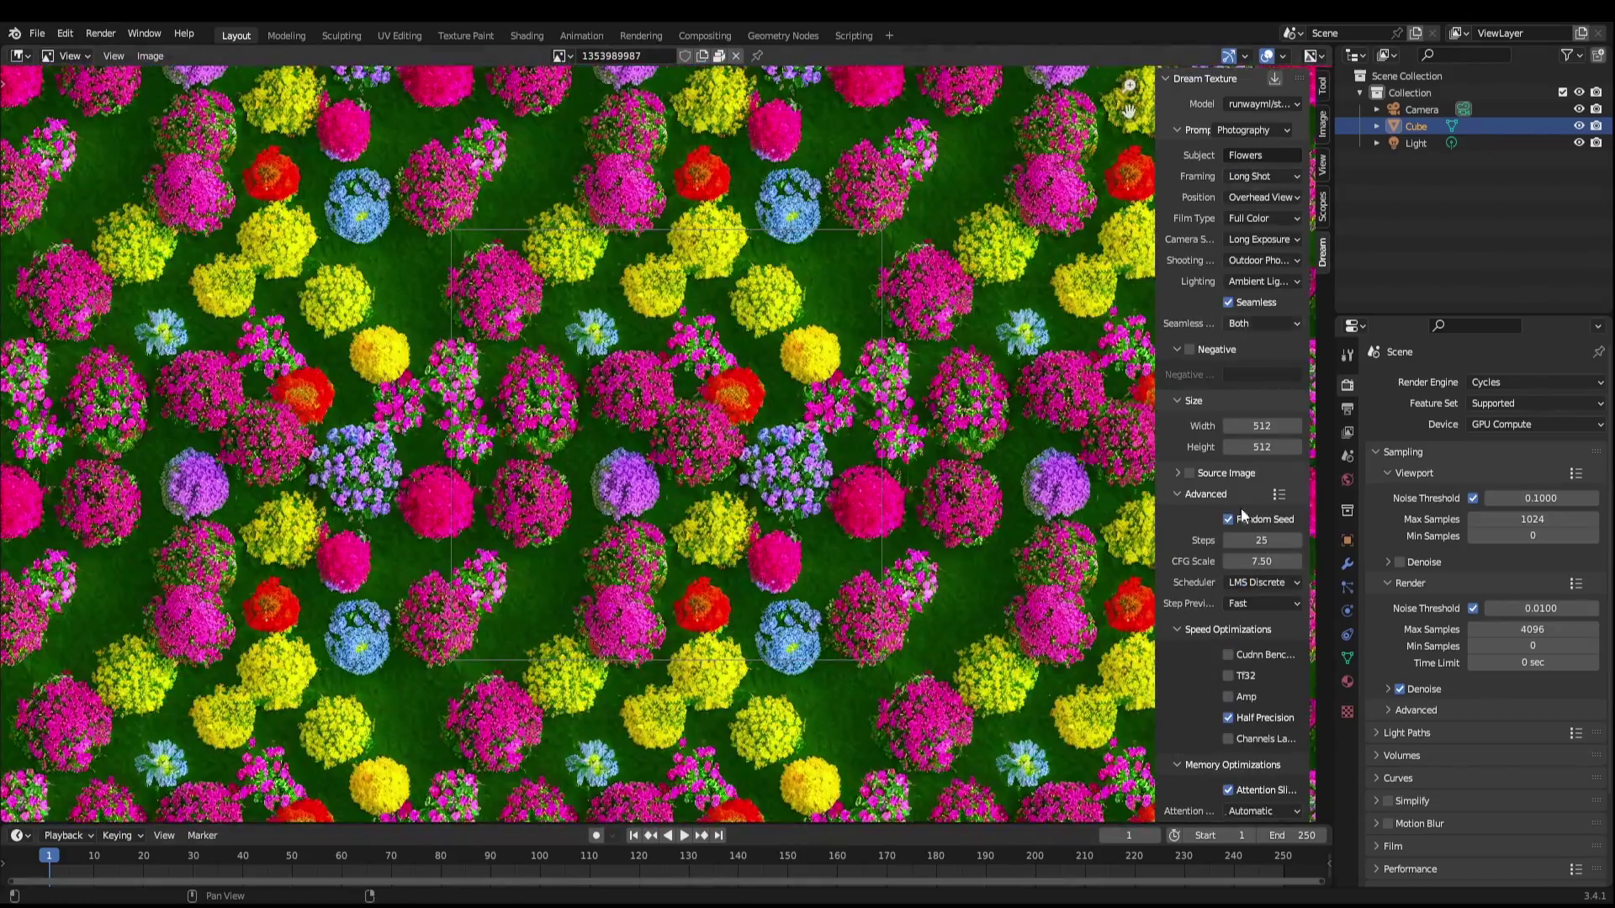
Generate two more flower texture variations, checking the shooting style options in between
scroll(1242, 514, "down", 4)
left_click(1203, 772)
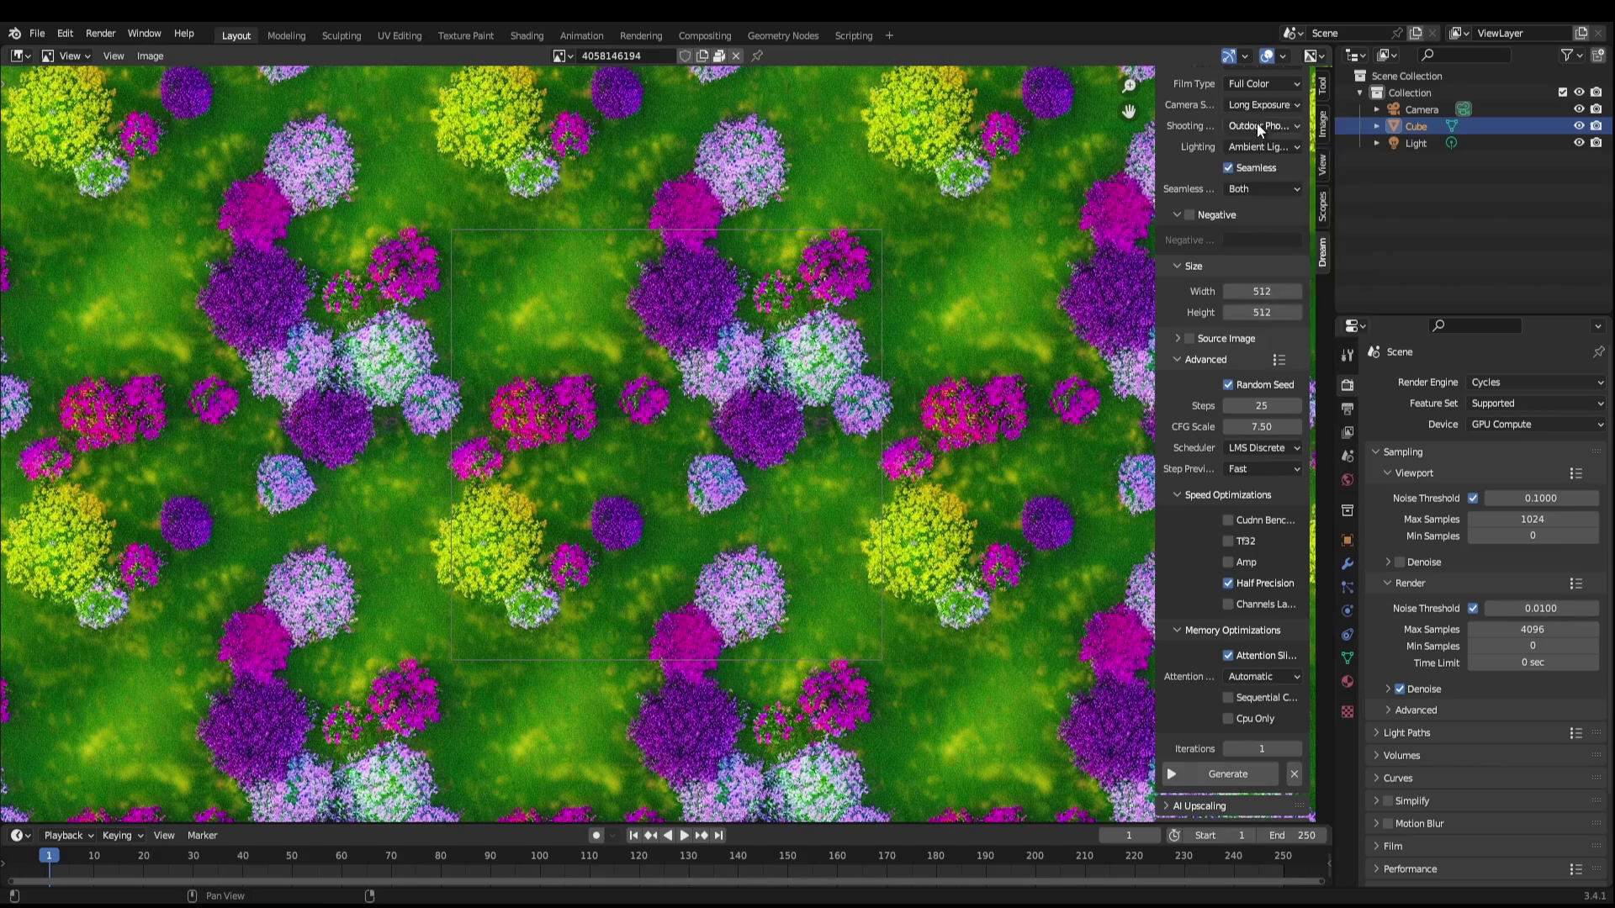
left_click(1263, 125)
scroll(1225, 793, "down", 1)
left_click(1209, 742)
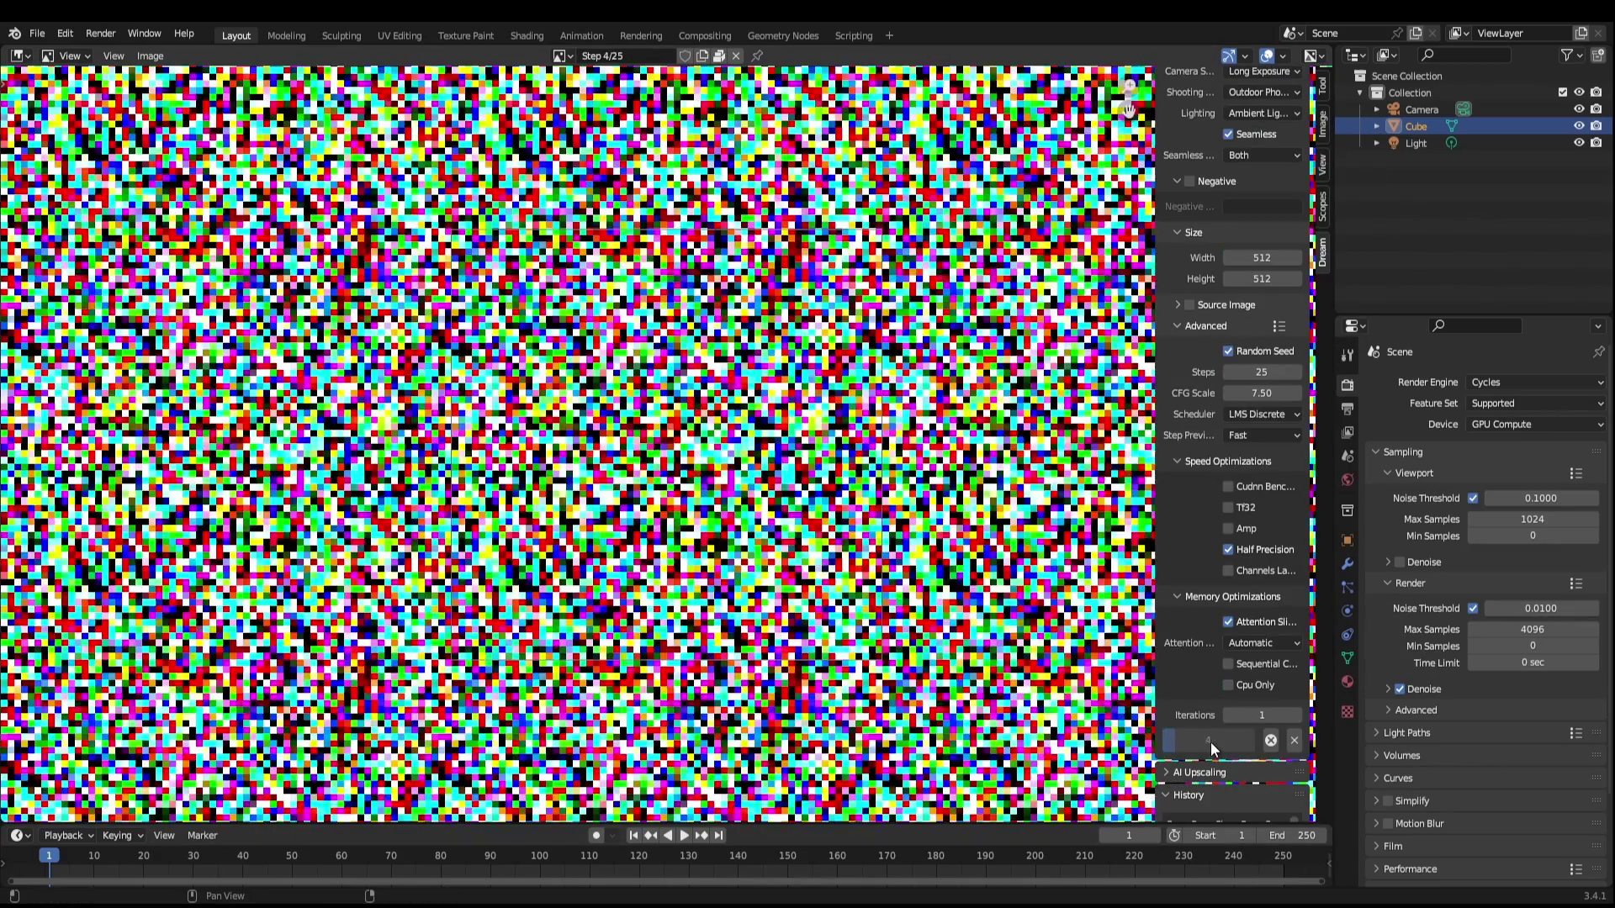
Change the subject to Sunflowers and generate a sunflower texture
scroll(1227, 589, "up", 4)
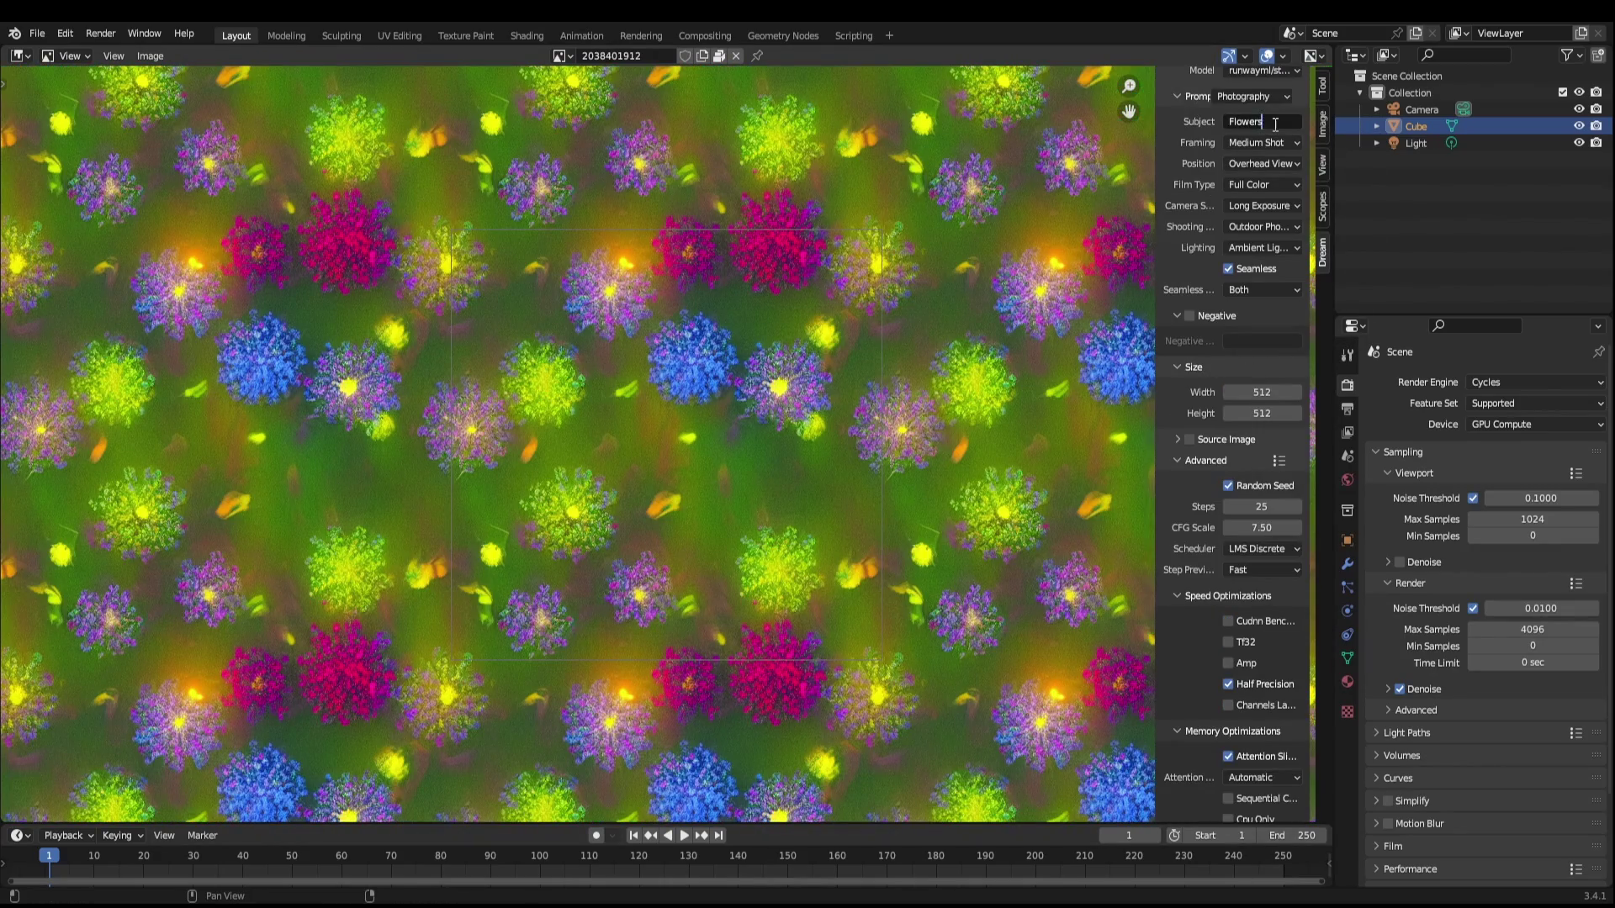
left_click(1275, 125)
type("Sunflowers")
key("Return")
scroll(1245, 505, "down", 7)
left_click(1246, 666)
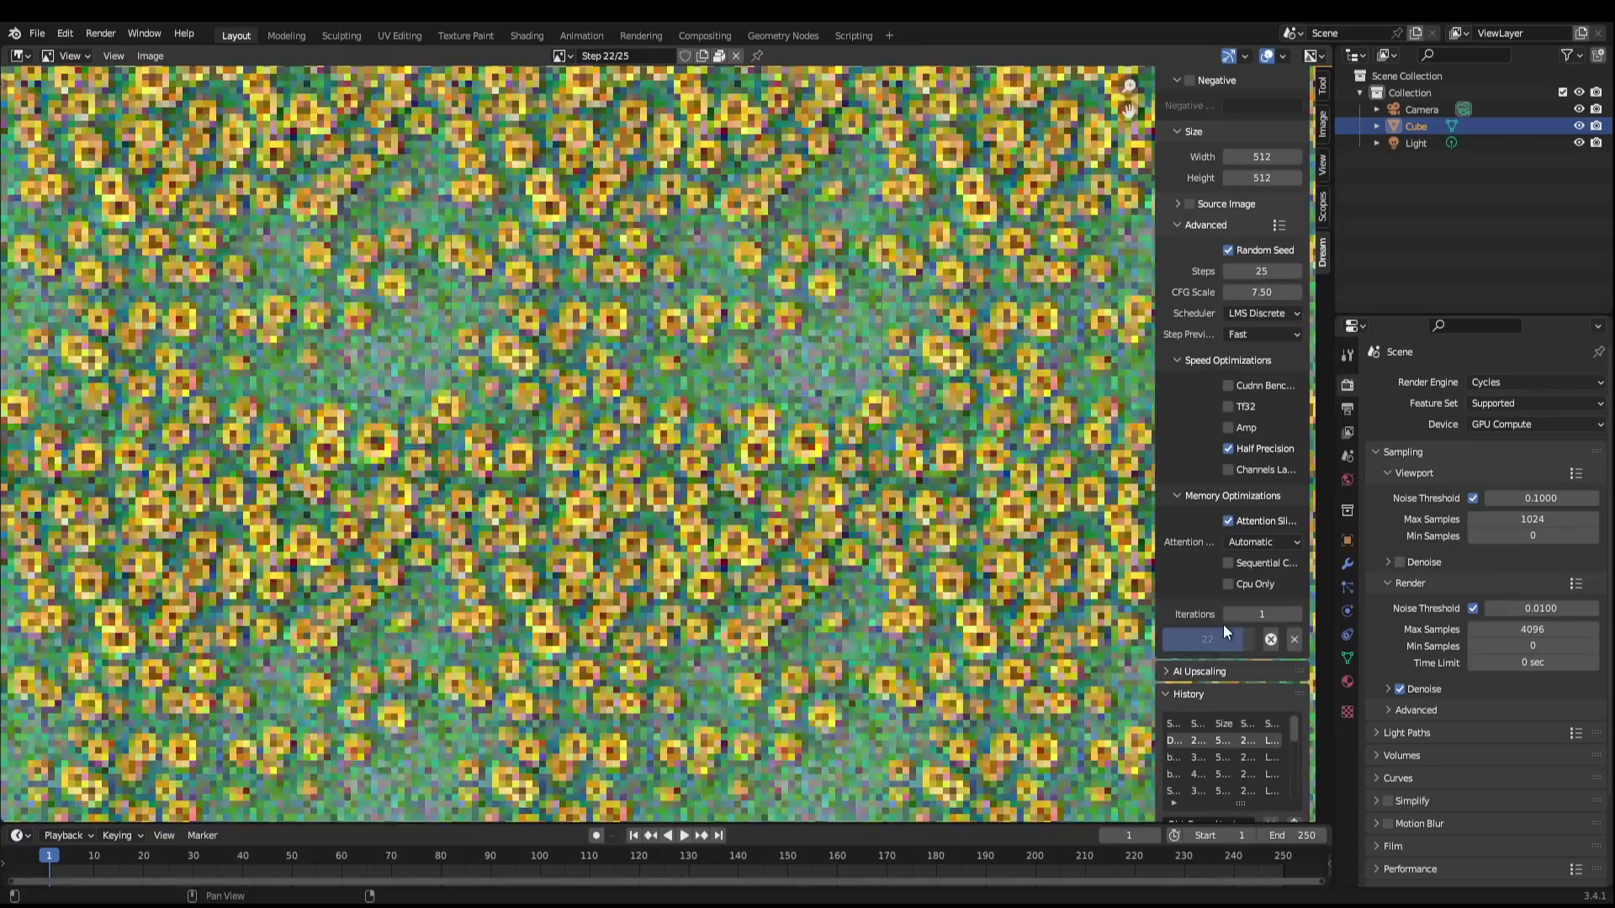
Edit the Sunflowers subject and generate two red-flower texture variations
scroll(967, 662, "up", 5)
scroll(1224, 234, "up", 6)
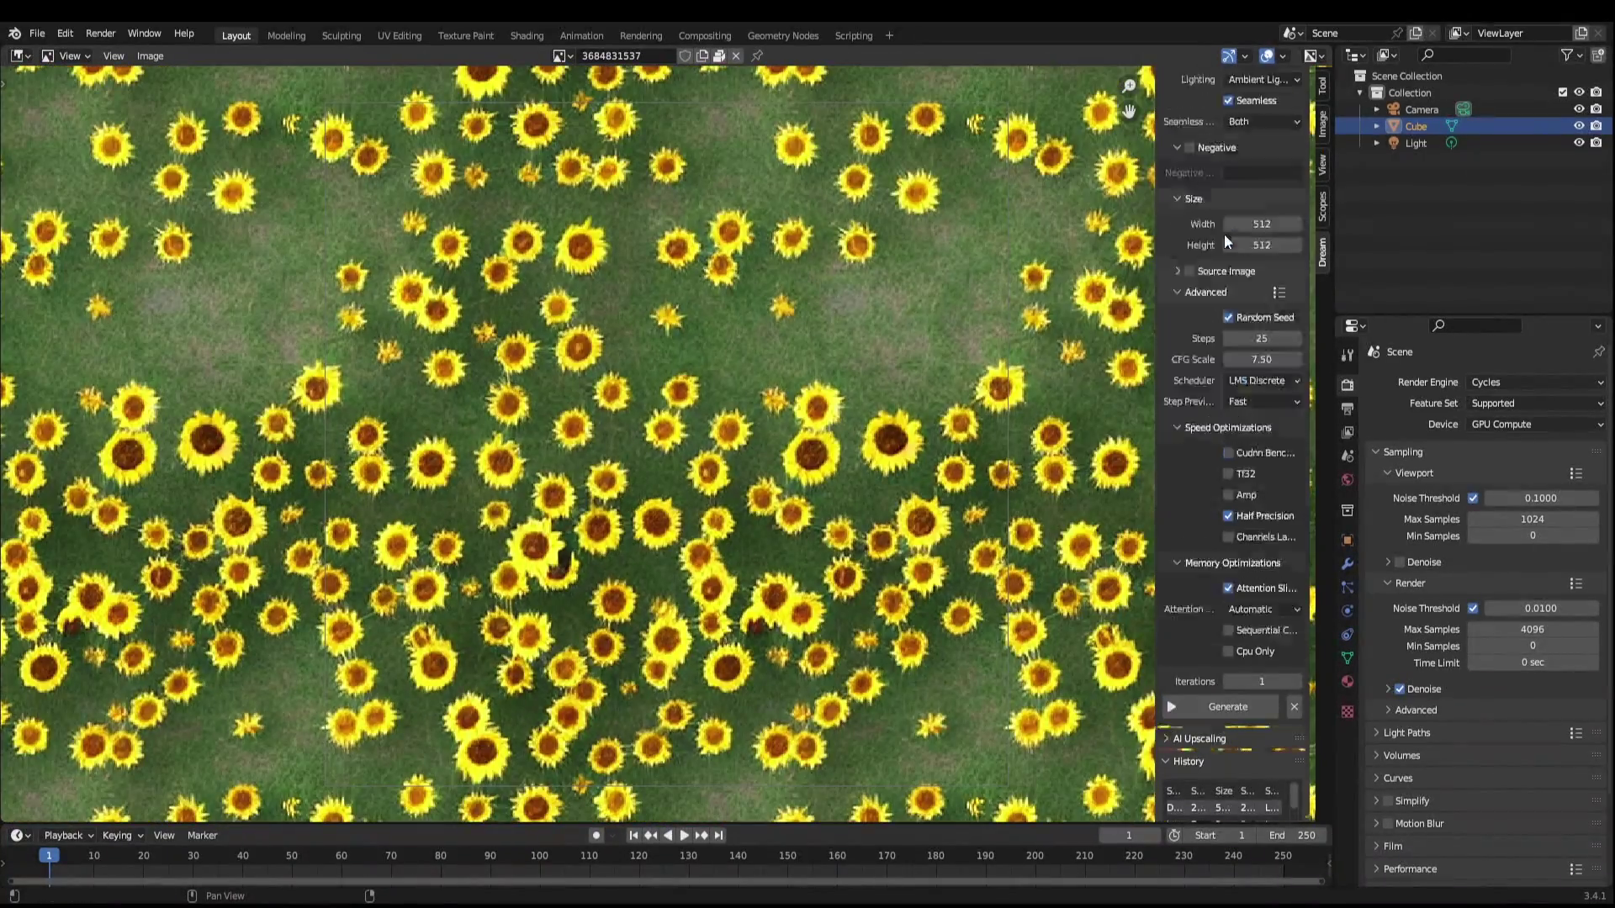
left_click(1263, 155)
scroll(1224, 340, "down", 5)
left_click(1236, 742)
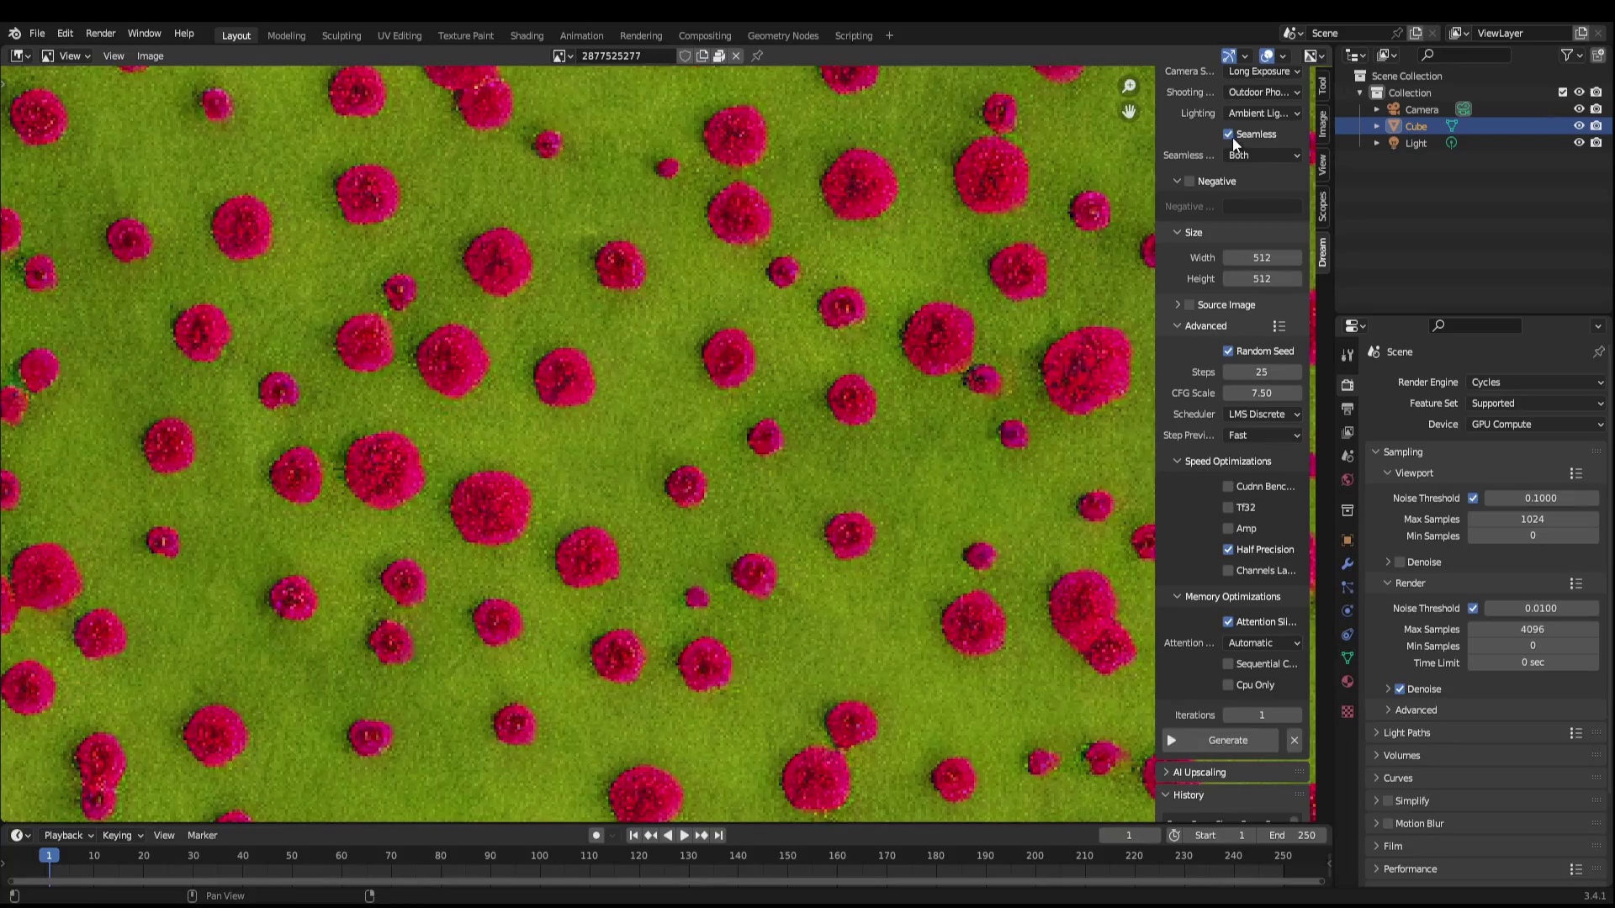
left_click(1228, 740)
Confirm Daffodil as the subject and generate a daffodil texture
scroll(965, 662, "down", 3)
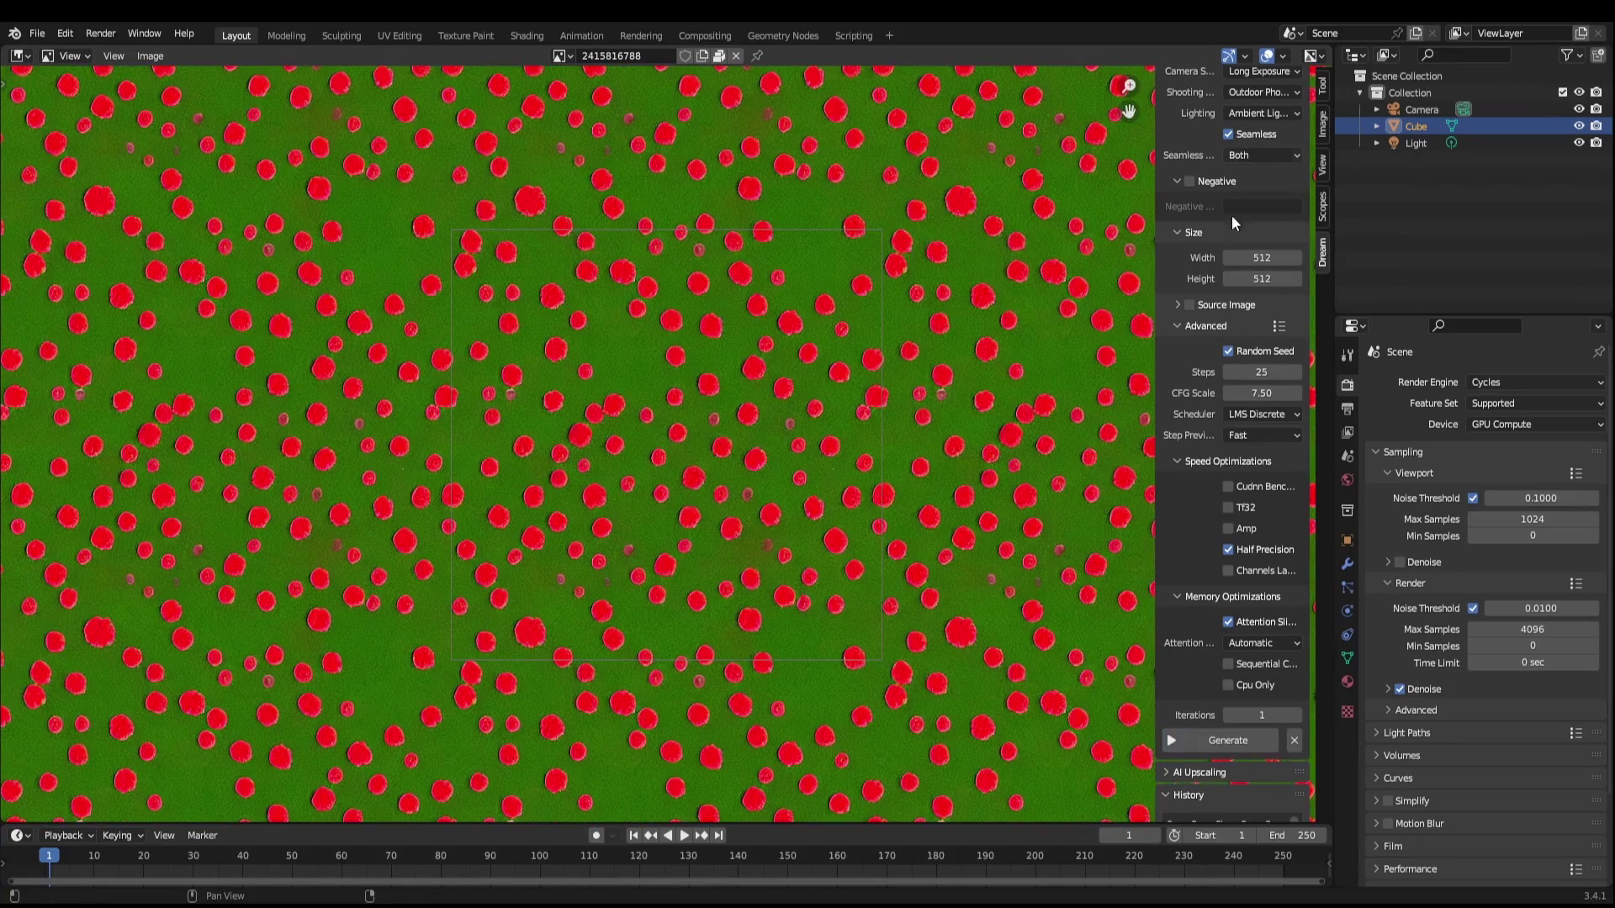
scroll(1231, 215, "up", 4)
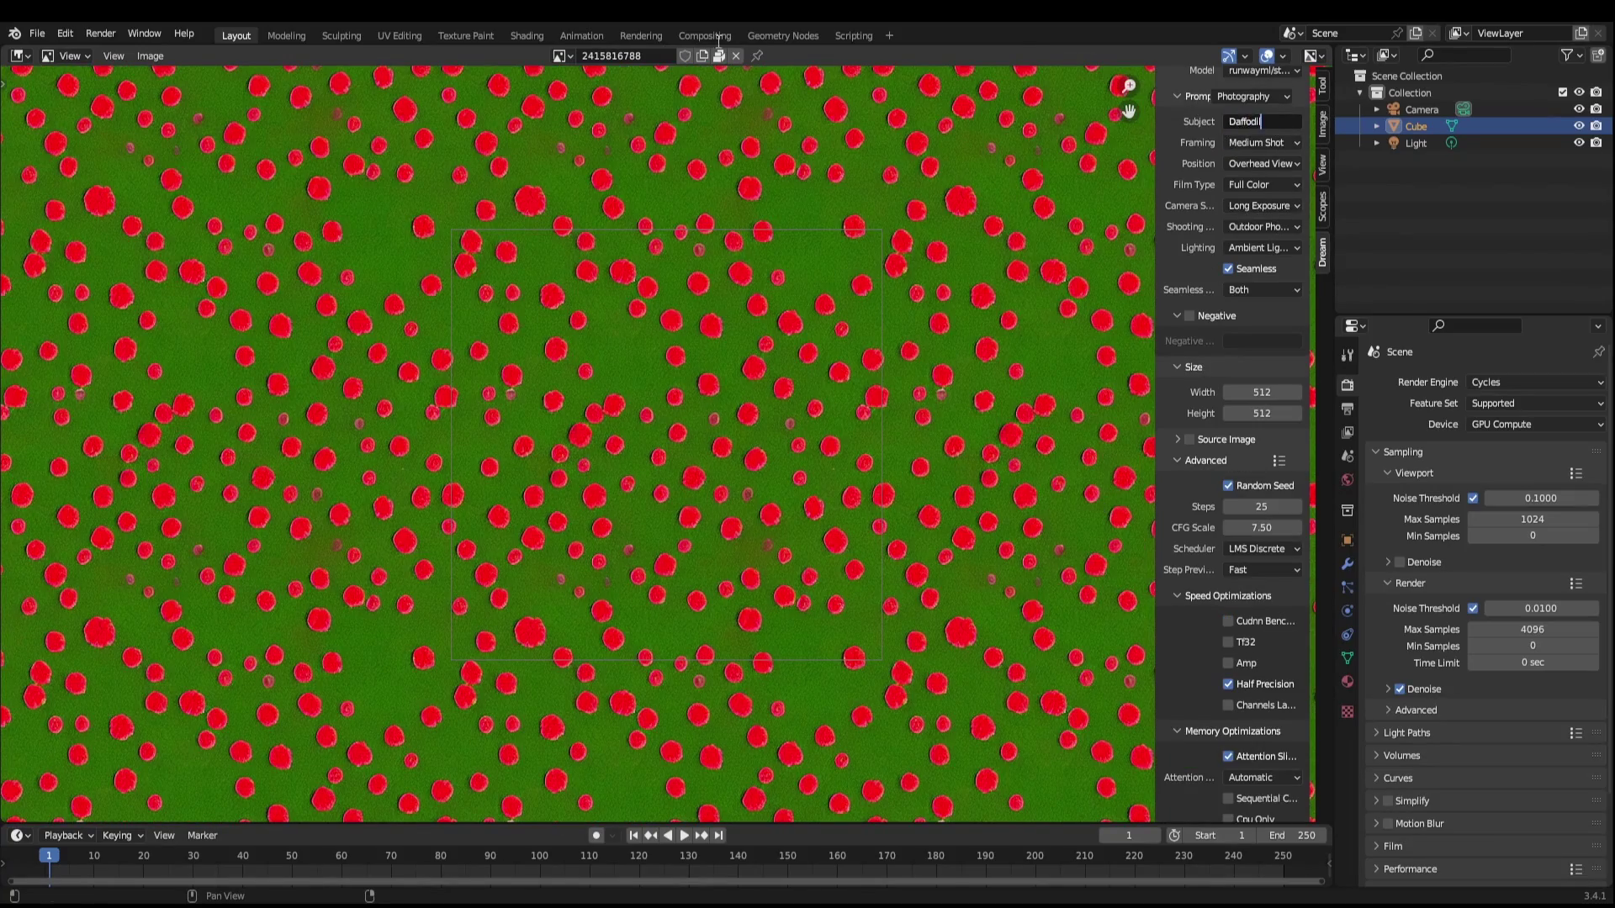
key("Return")
scroll(1236, 504, "down", 3)
left_click(1227, 774)
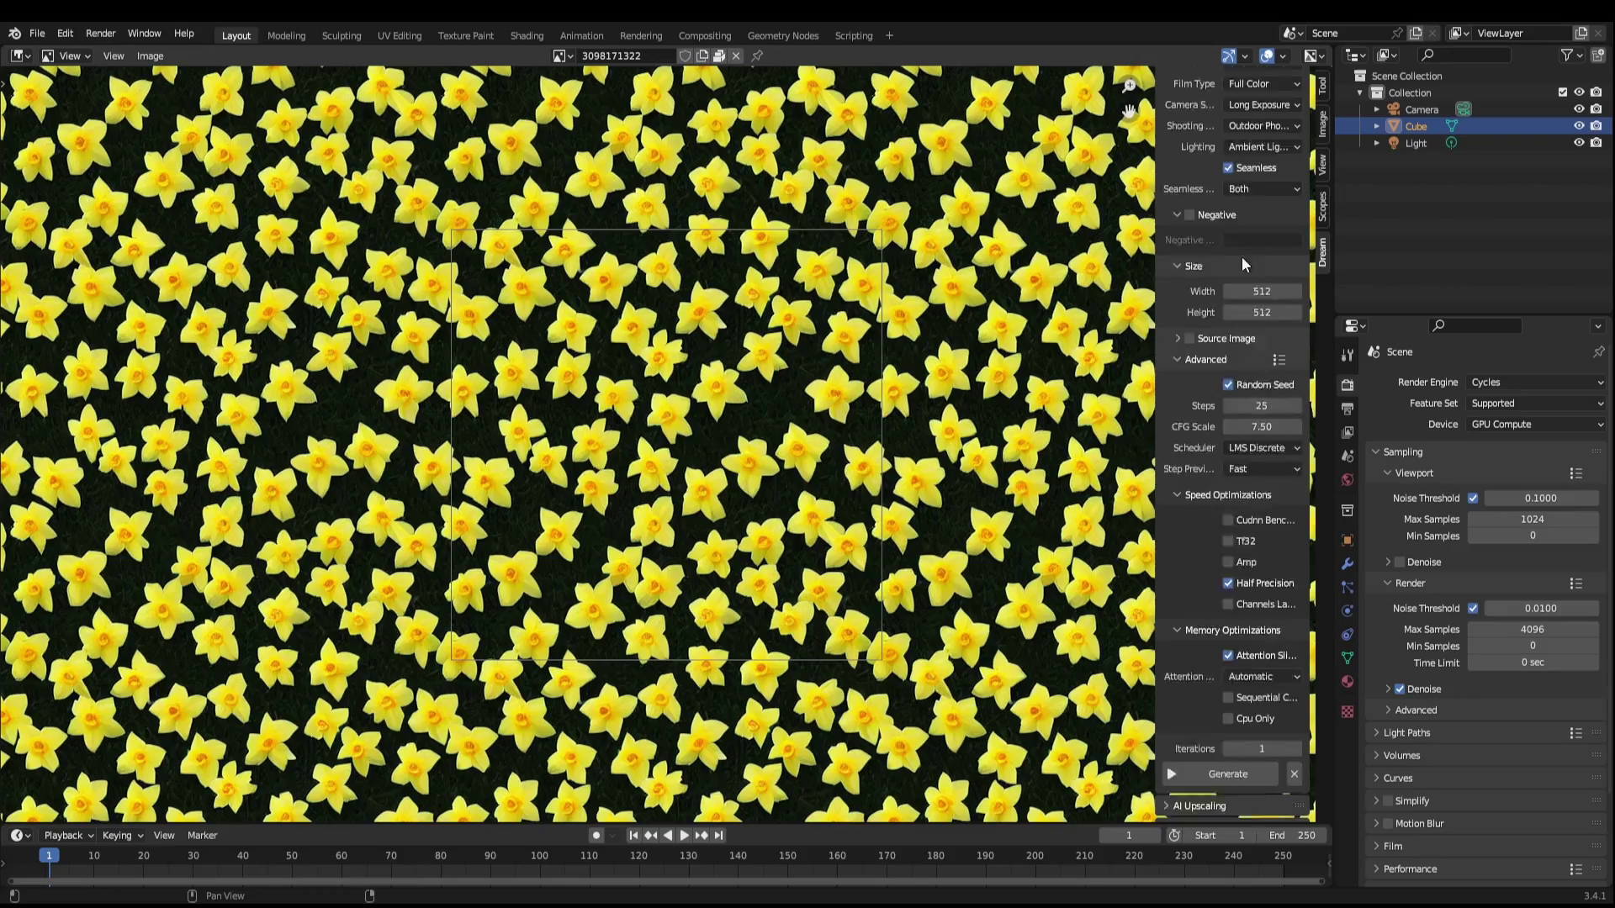
Append 'Field' to make the subject Daffodil Field and generate it
scroll(1243, 264, "up", 4)
left_click(1272, 156)
type("Field")
key("Return")
scroll(1202, 589, "down", 5)
left_click(1194, 745)
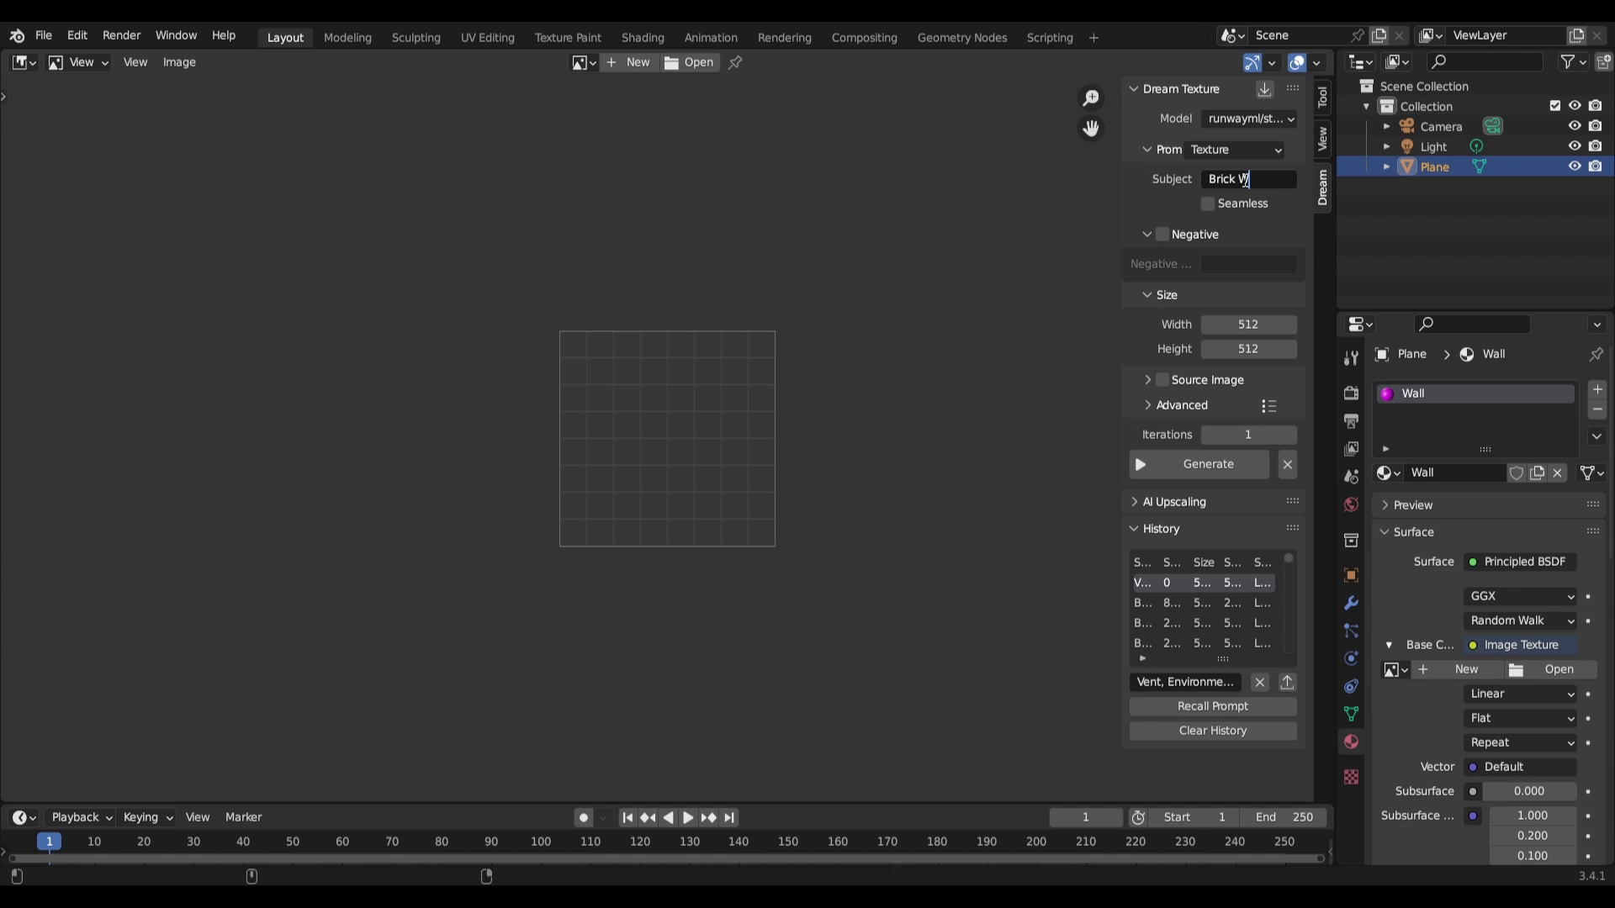
Generate the Brick Wall texture and assign the image to the plane's Wall material
left_click(1171, 469)
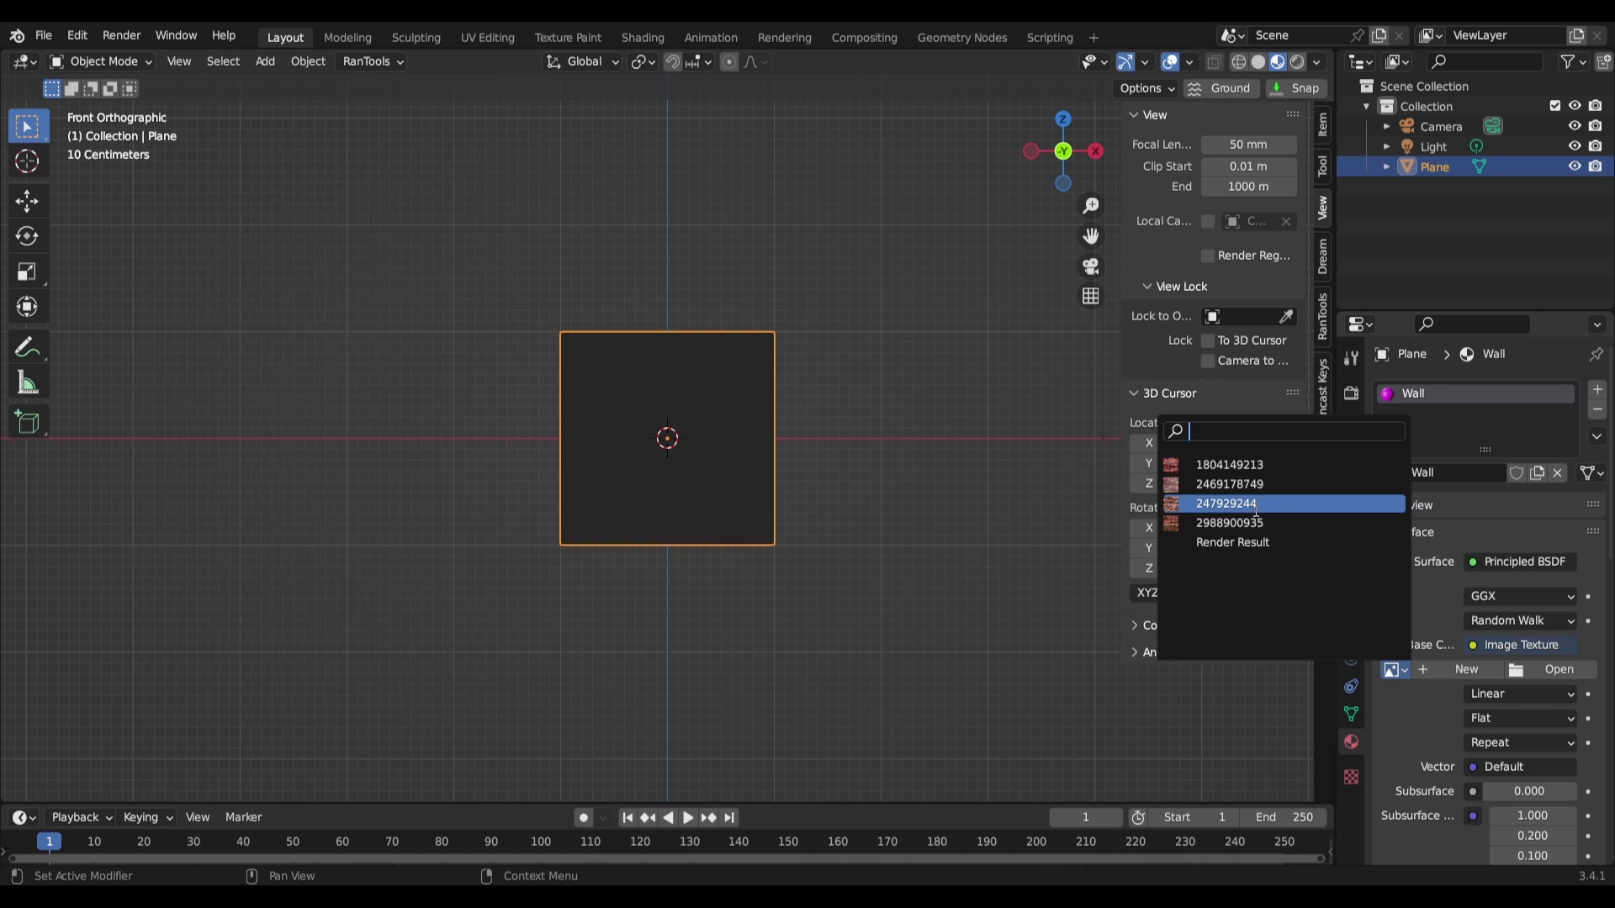
left_click(1257, 524)
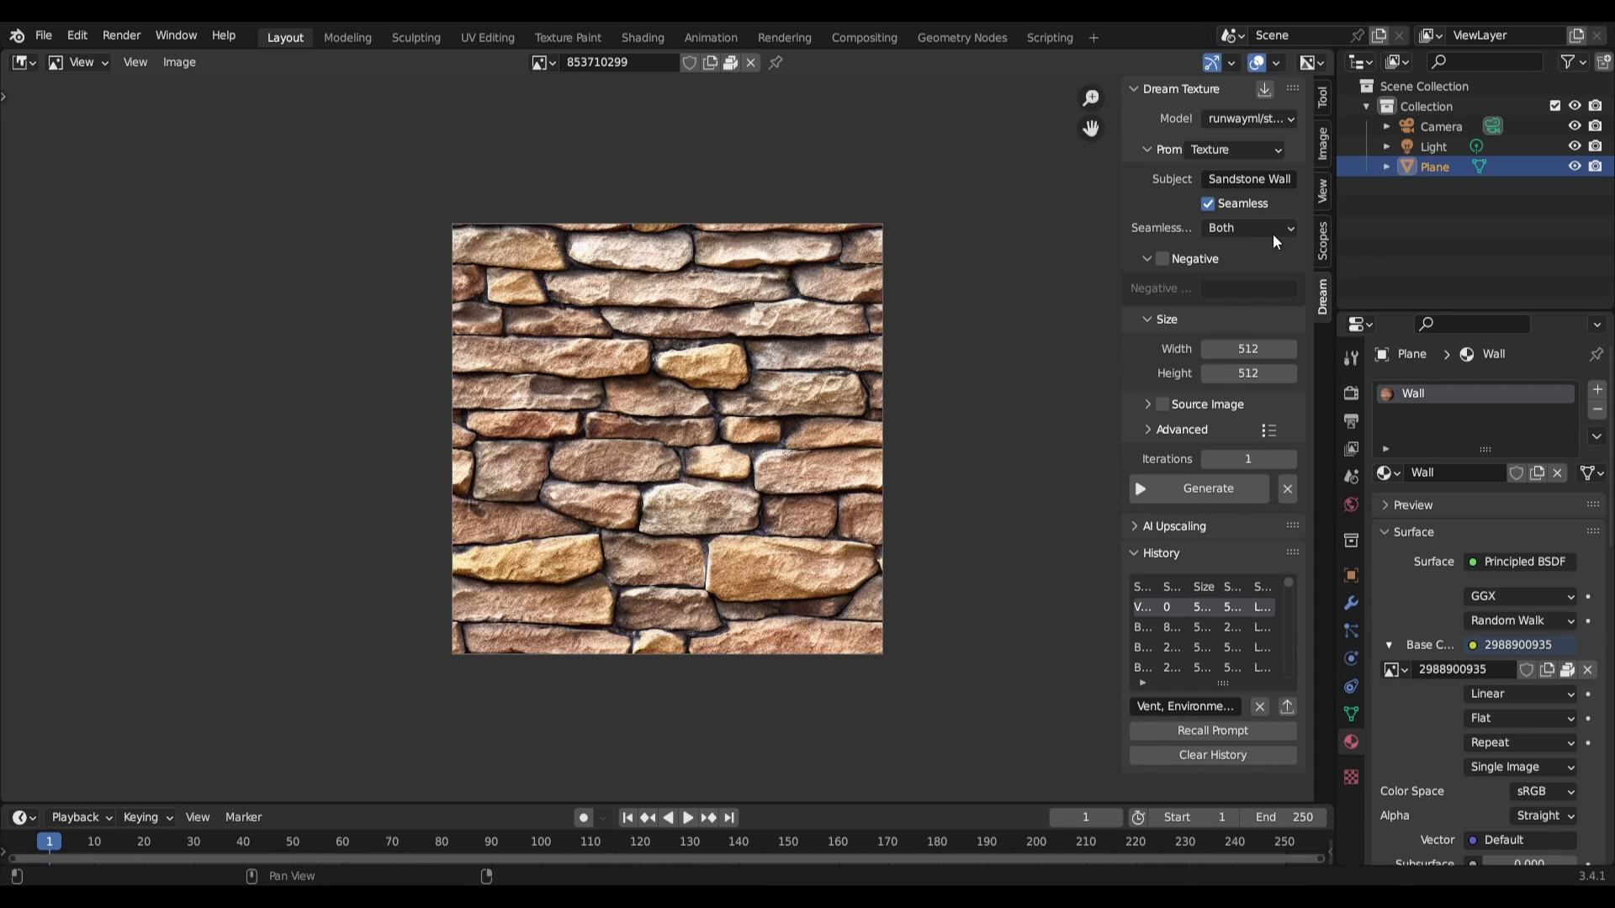
Enable Repeat Image in the image display settings to tile the Sandstone Wall texture
left_click(1323, 197)
left_click(1199, 165)
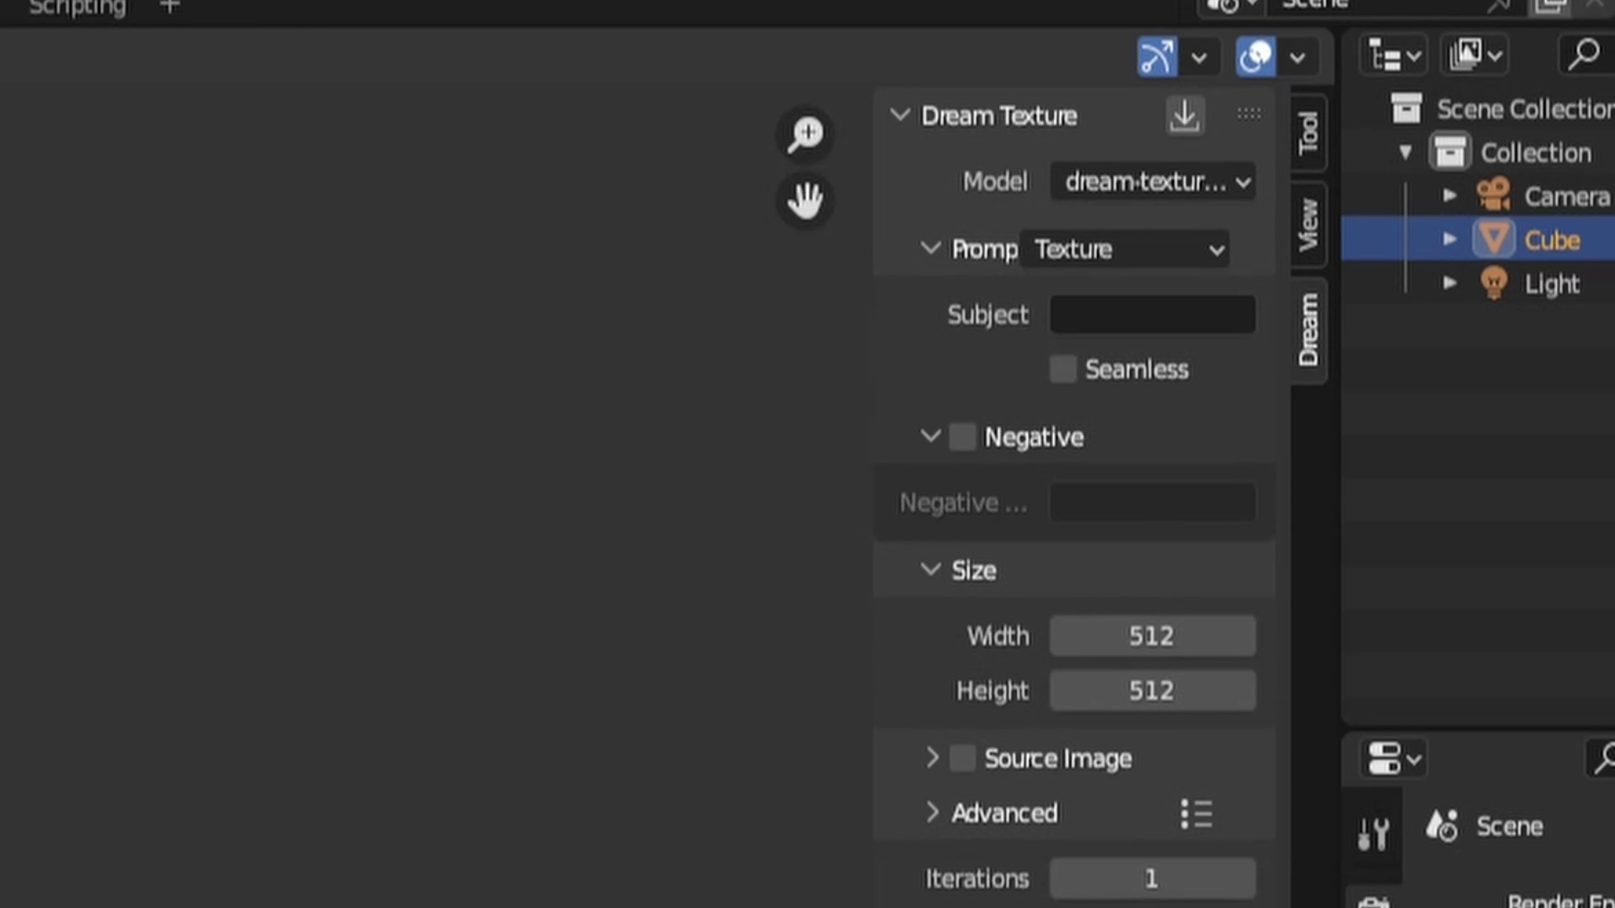
Switch the prompt preset to Photography with Ducks as the subject
left_click(1176, 254)
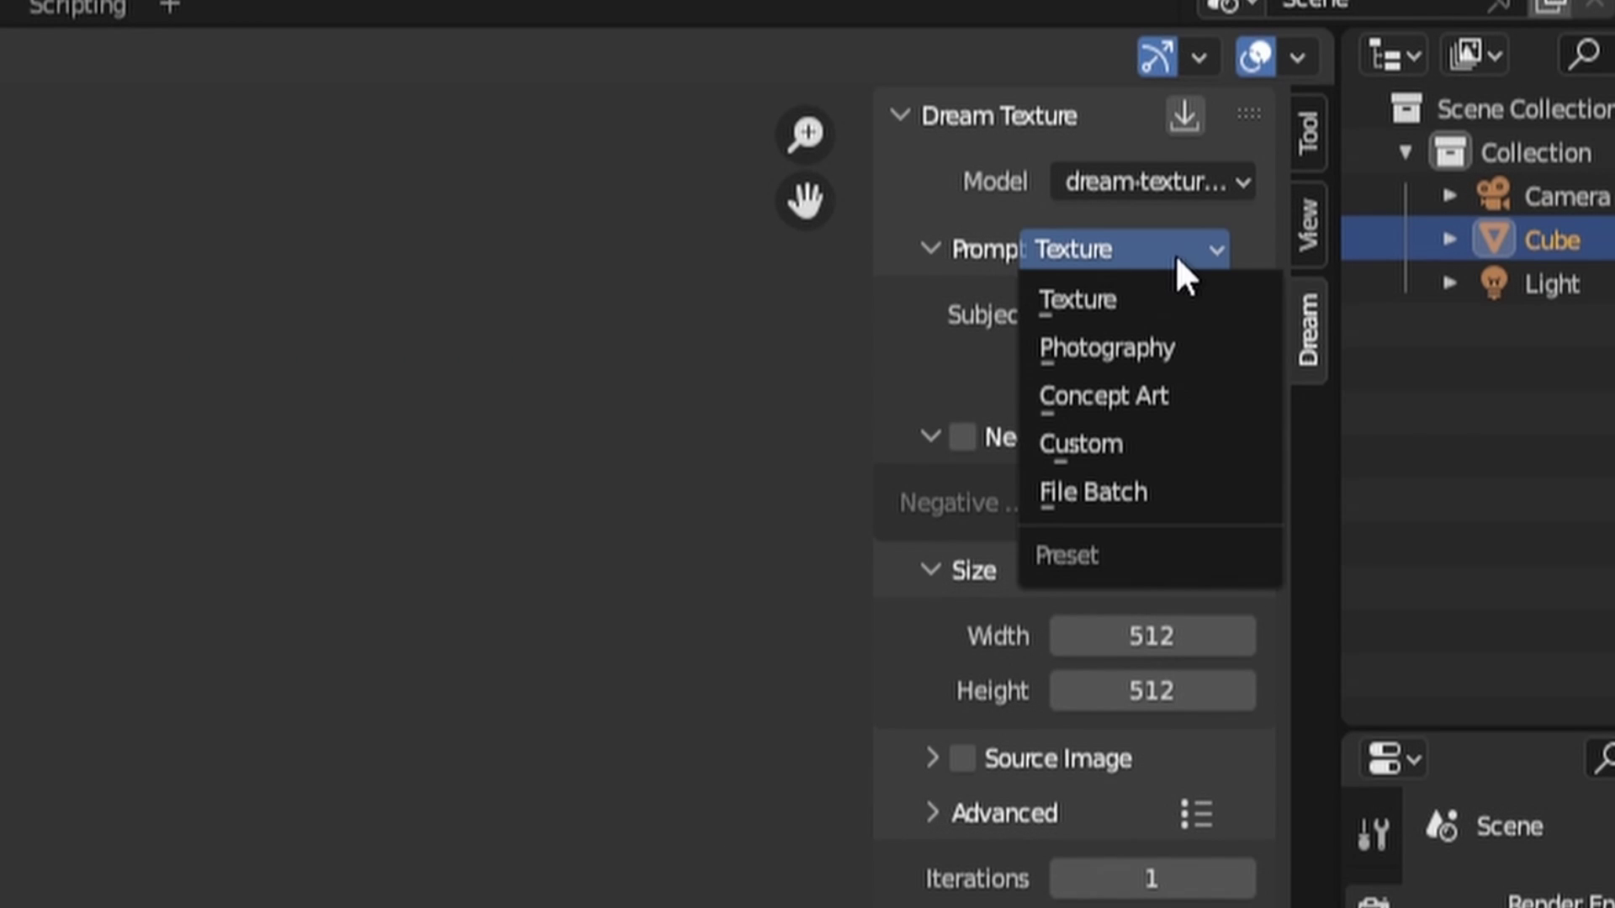
left_click(1177, 346)
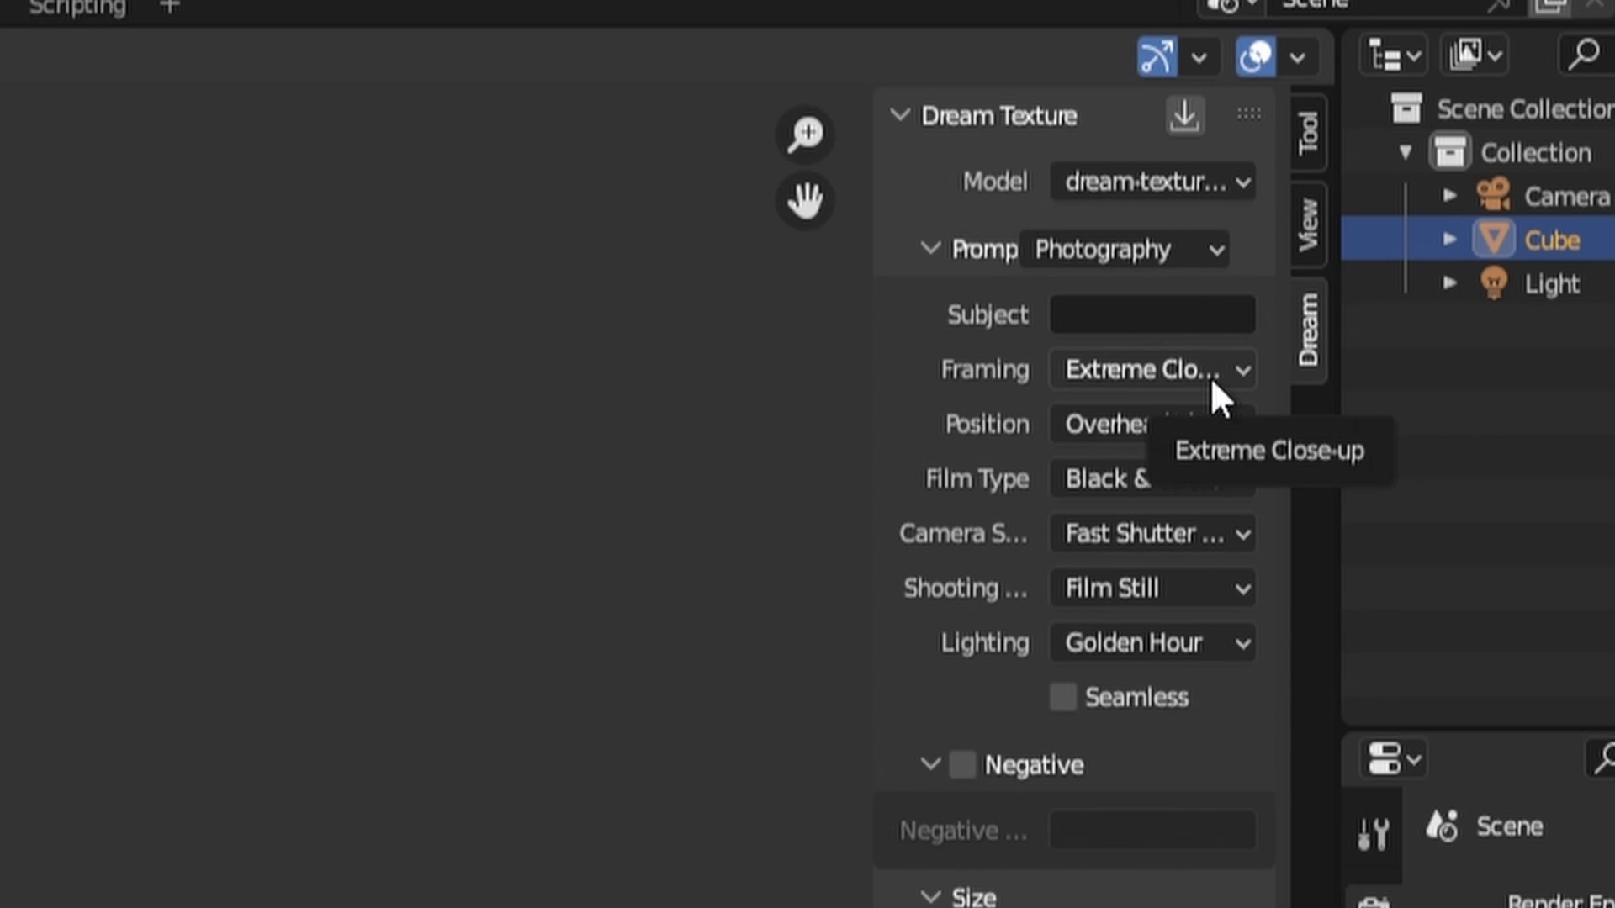
left_click(1203, 323)
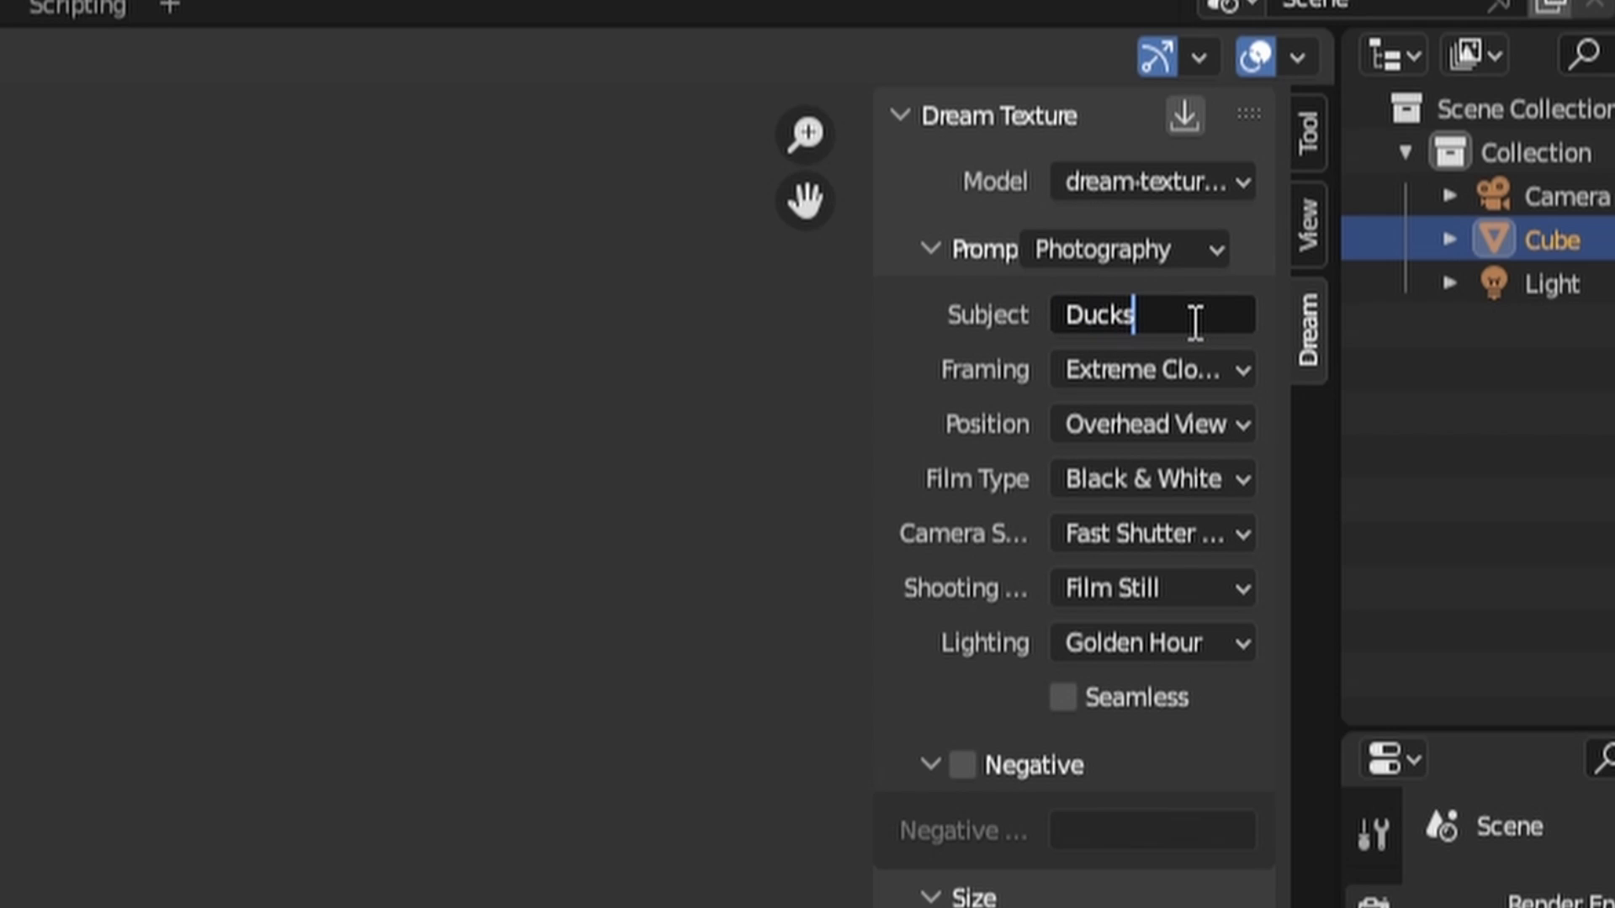
key("Return")
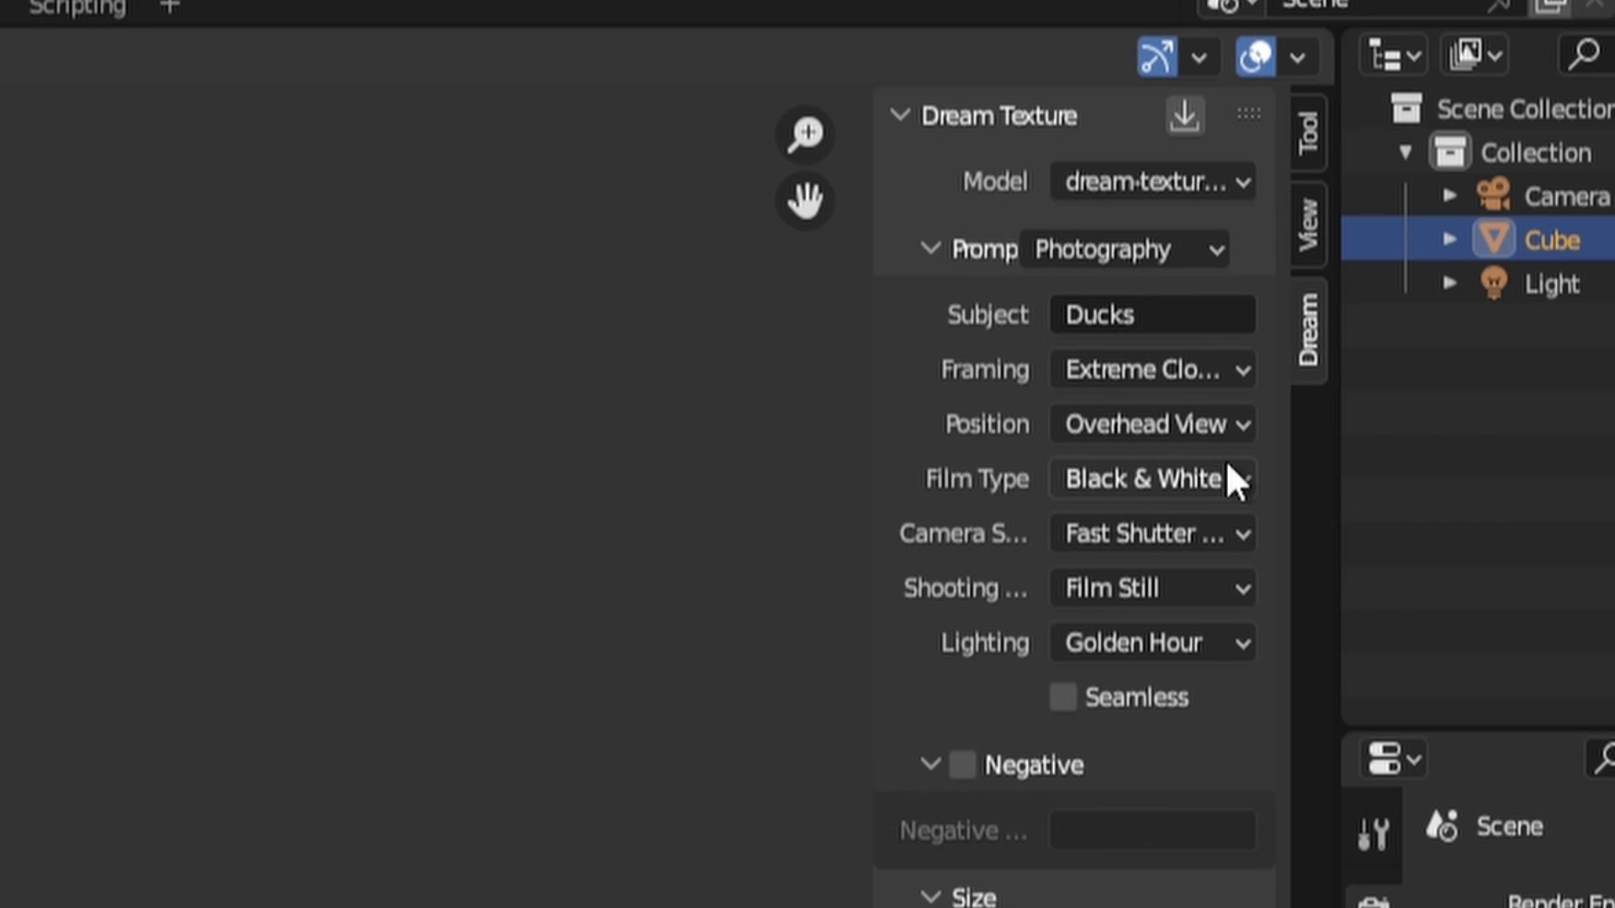
left_click(1227, 535)
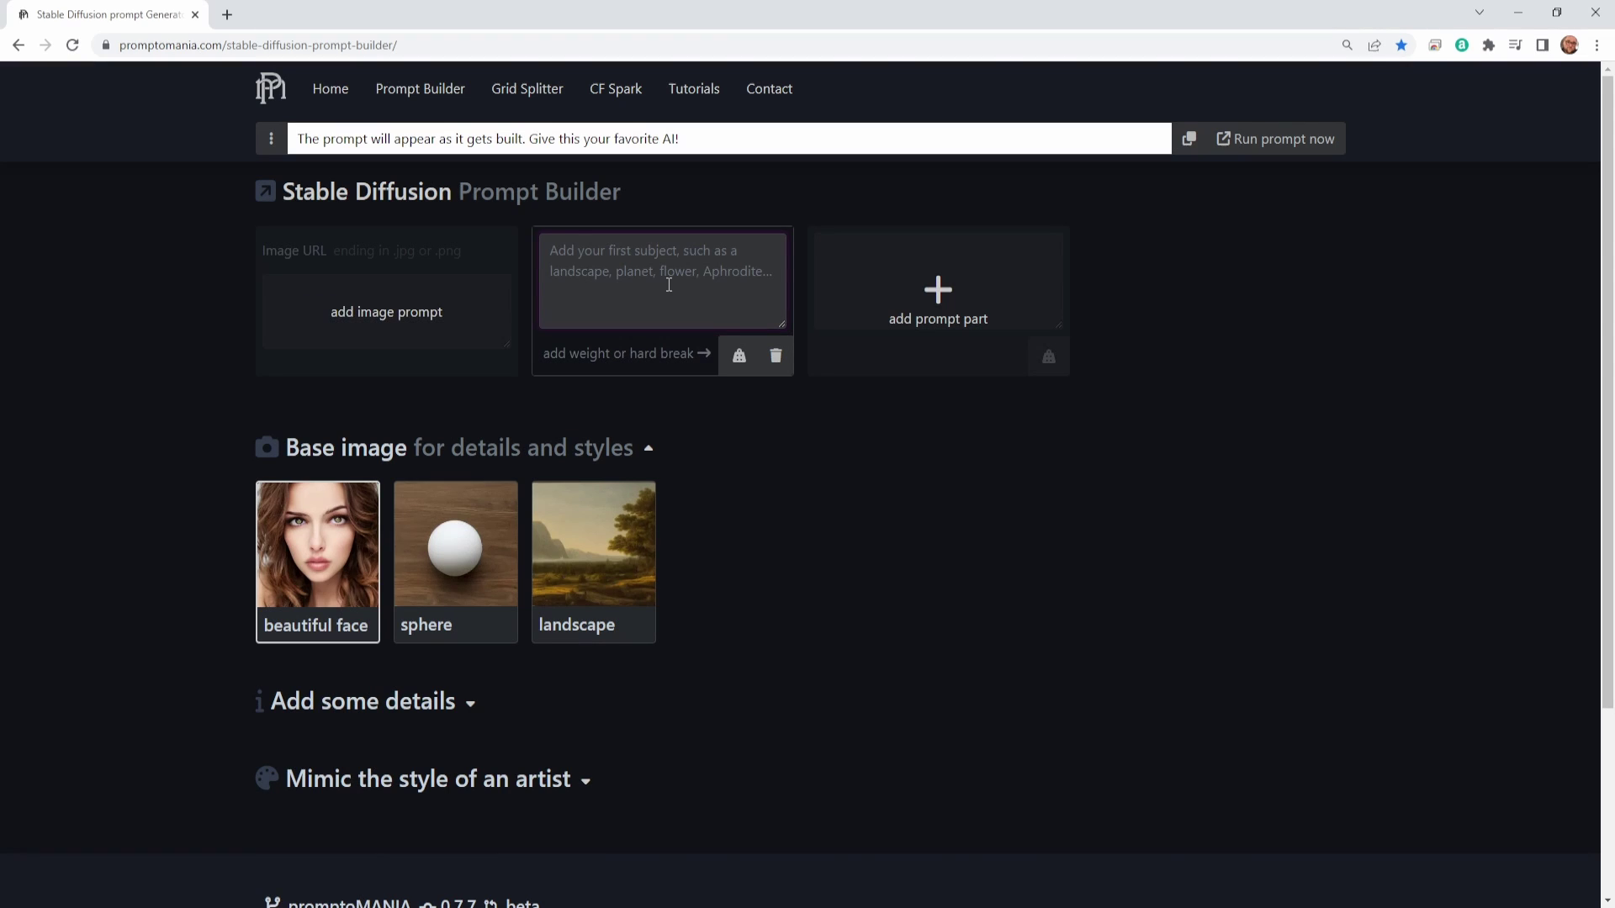
In promptomania, enter 'Creepy Forest' and add Pokemon from the Print medium styles
type("Creepy Forest")
scroll(587, 498, "down", 1)
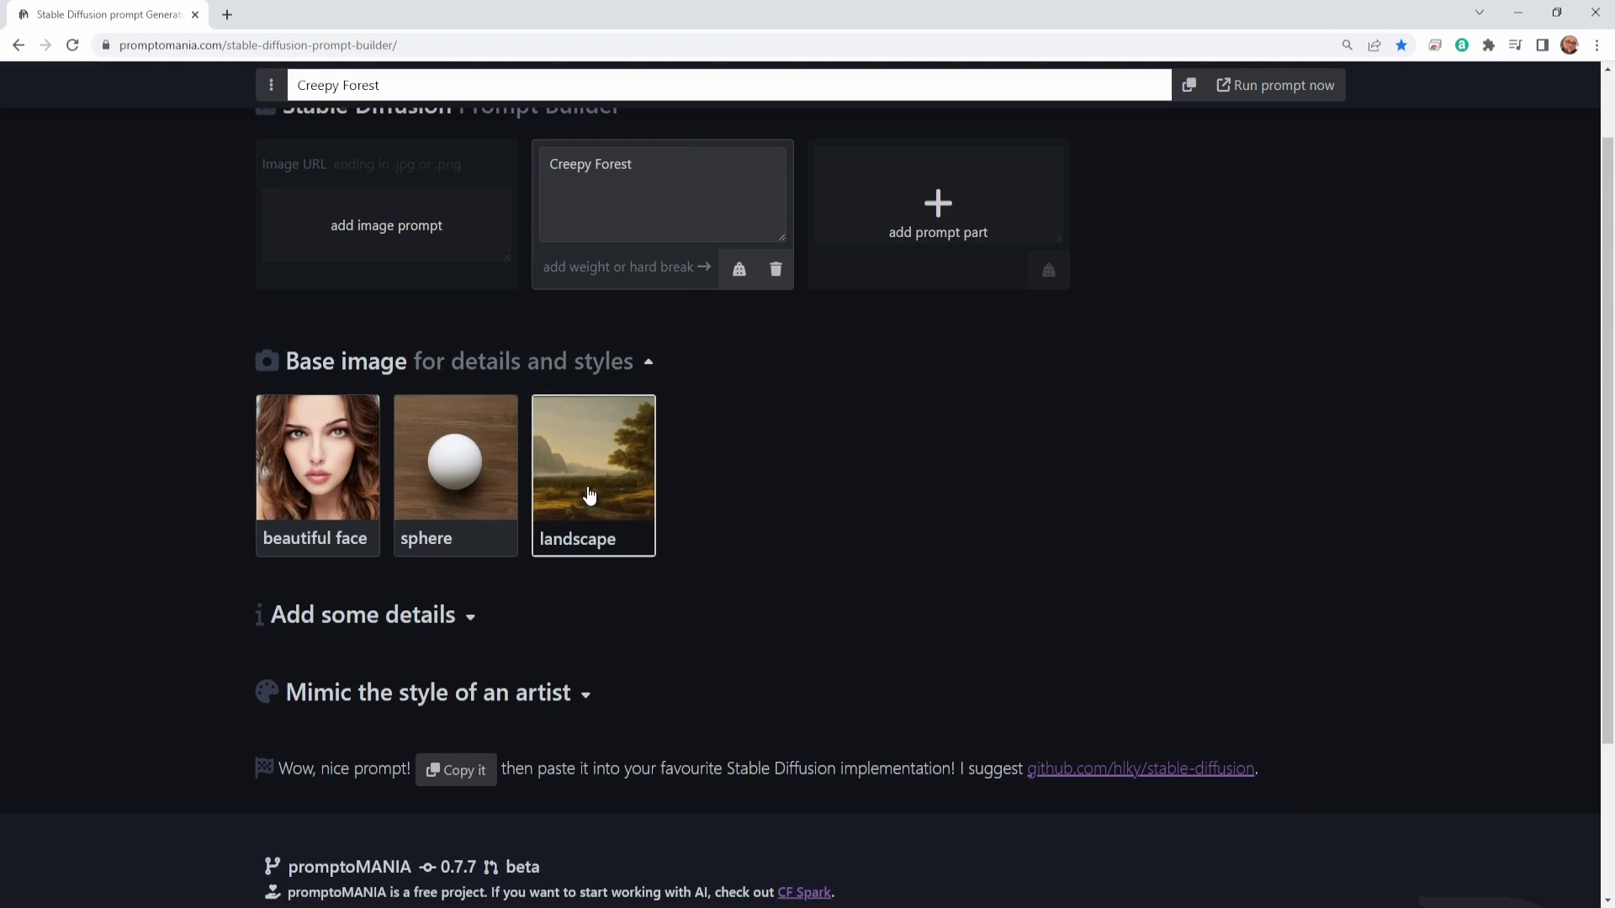
left_click(363, 613)
left_click(361, 498)
scroll(492, 580, "down", 4)
scroll(492, 579, "up", 3)
left_click(306, 465)
left_click(840, 465)
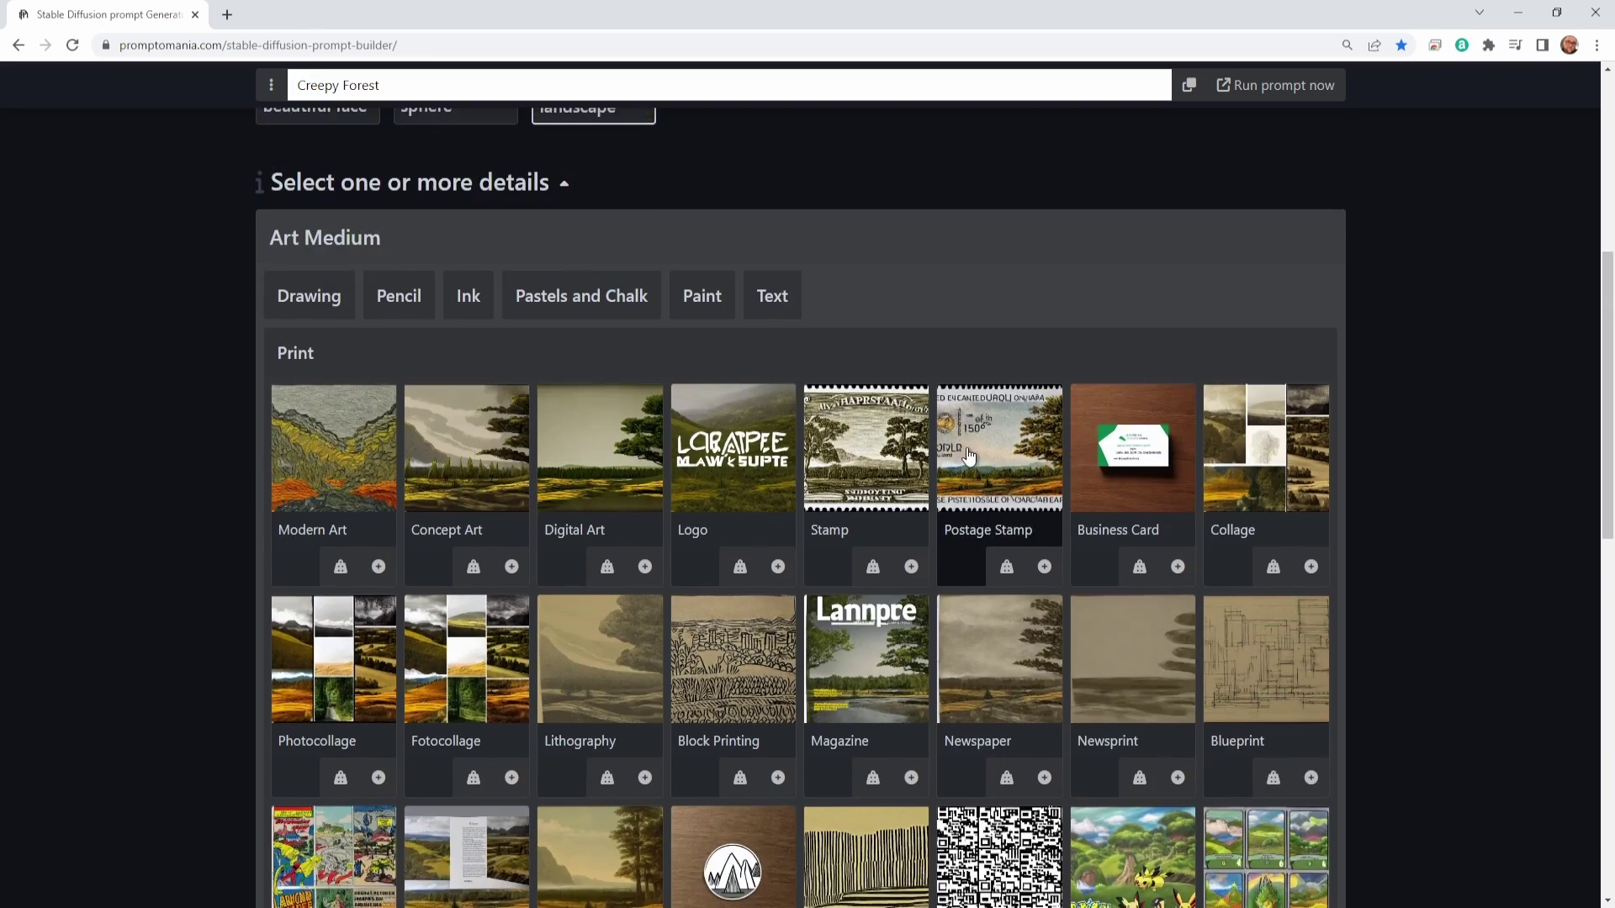
Close the Print medium styles and browse the Intangibles emotion and quality styles
scroll(840, 465, "down", 4)
left_click(1146, 614)
scroll(1146, 613, "up", 4)
left_click(841, 382)
scroll(521, 555, "up", 2)
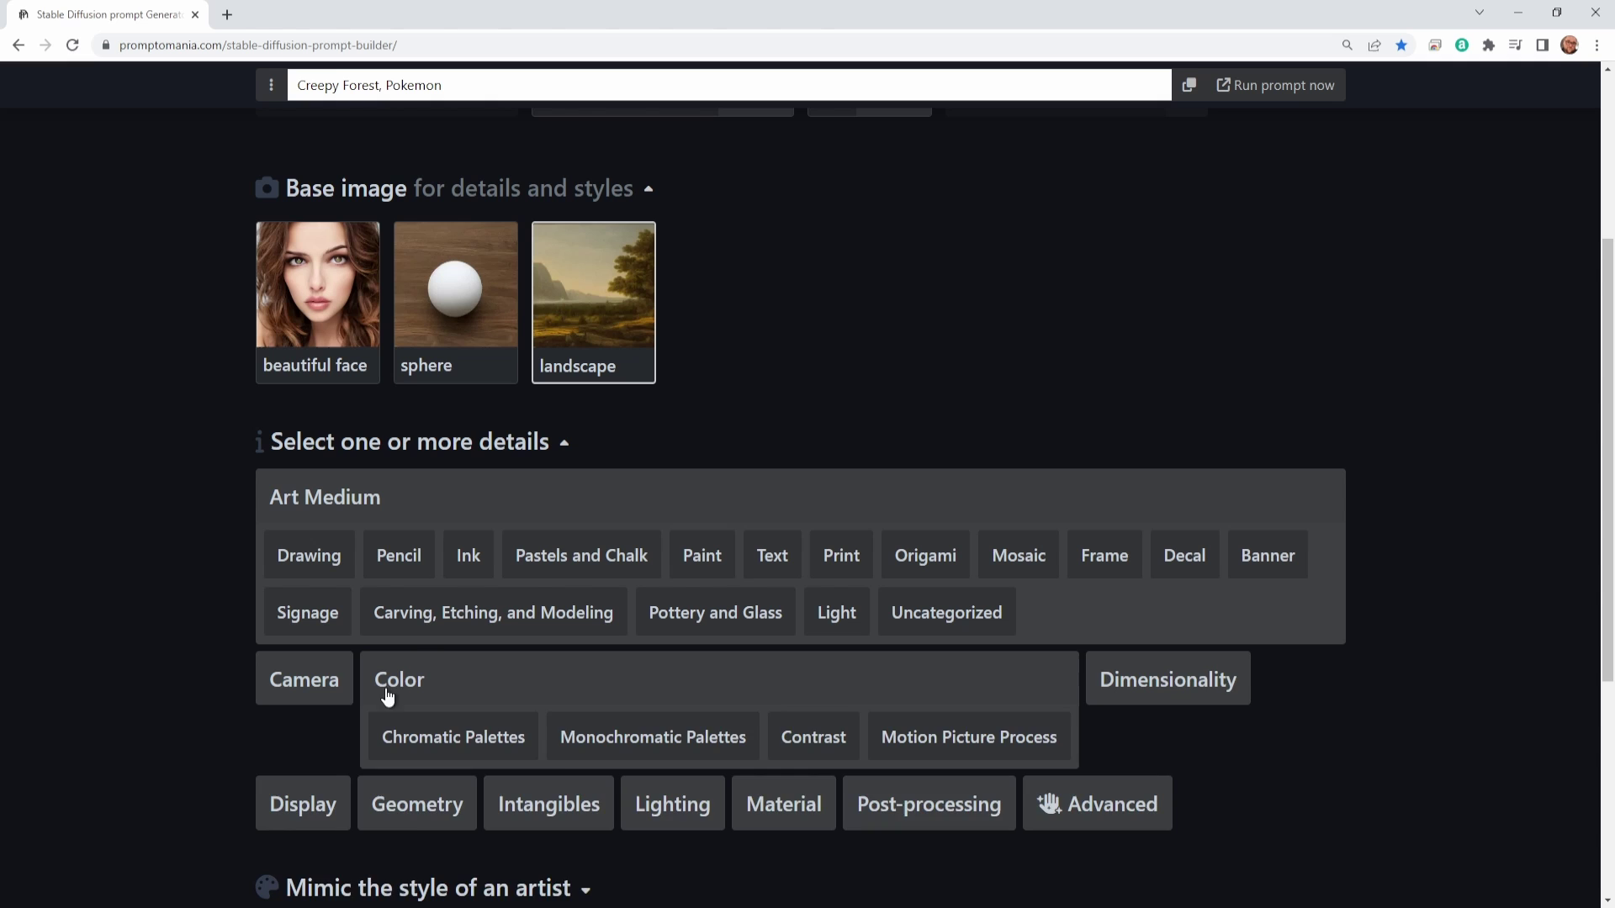
left_click(866, 680)
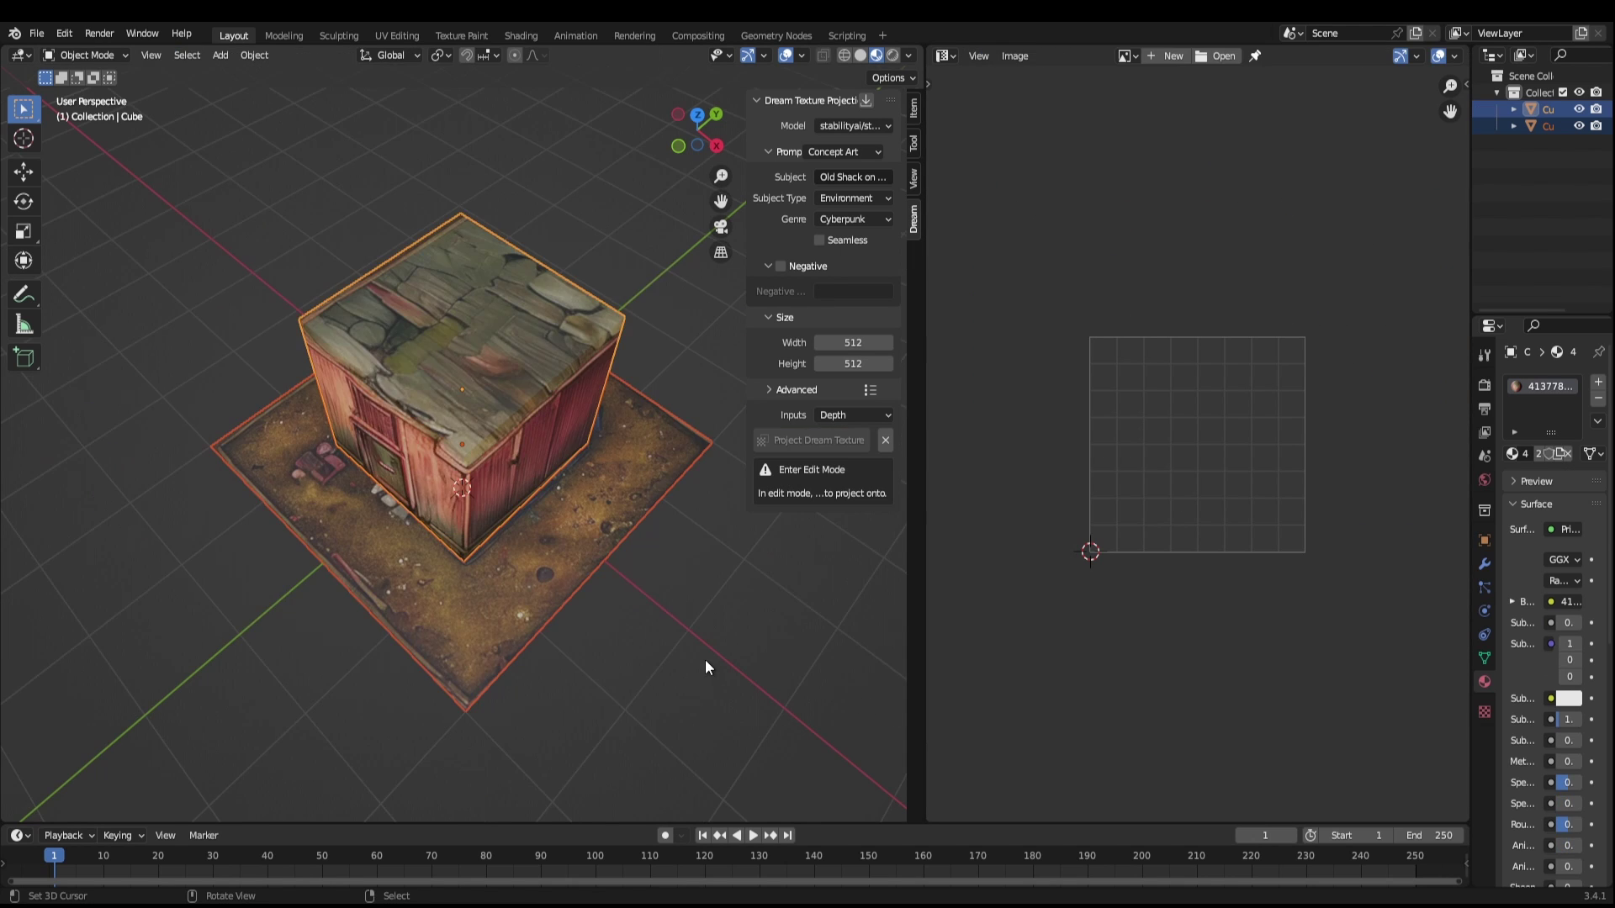
Remove the cube's old texture material slot
middle_click_drag(705, 659, 709, 583)
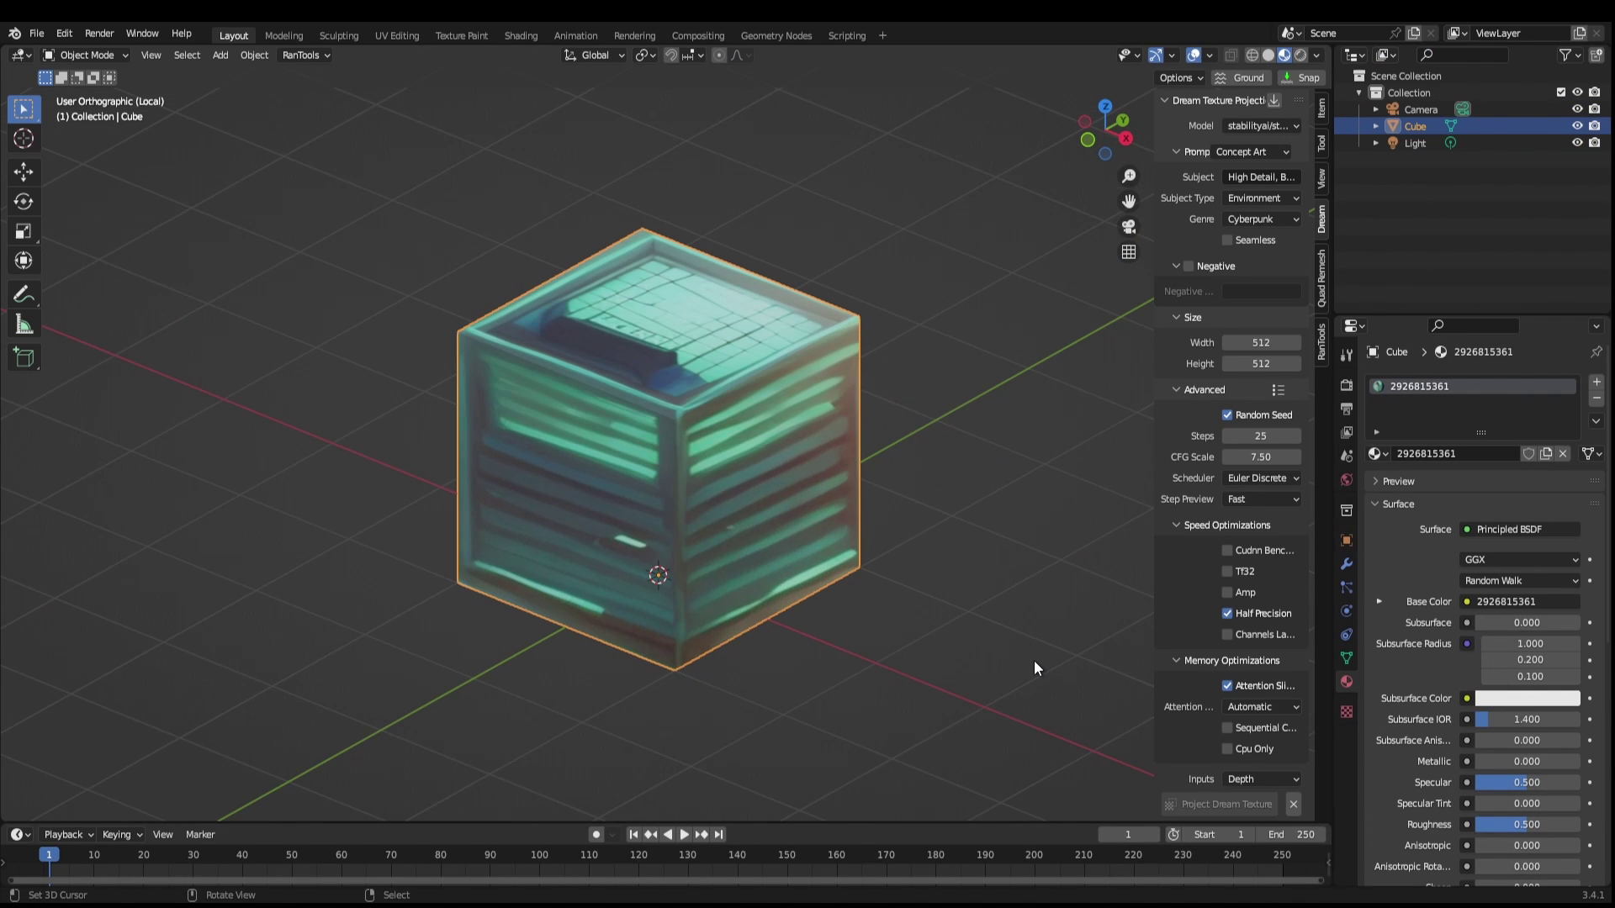
scroll(1036, 661, "up", 4)
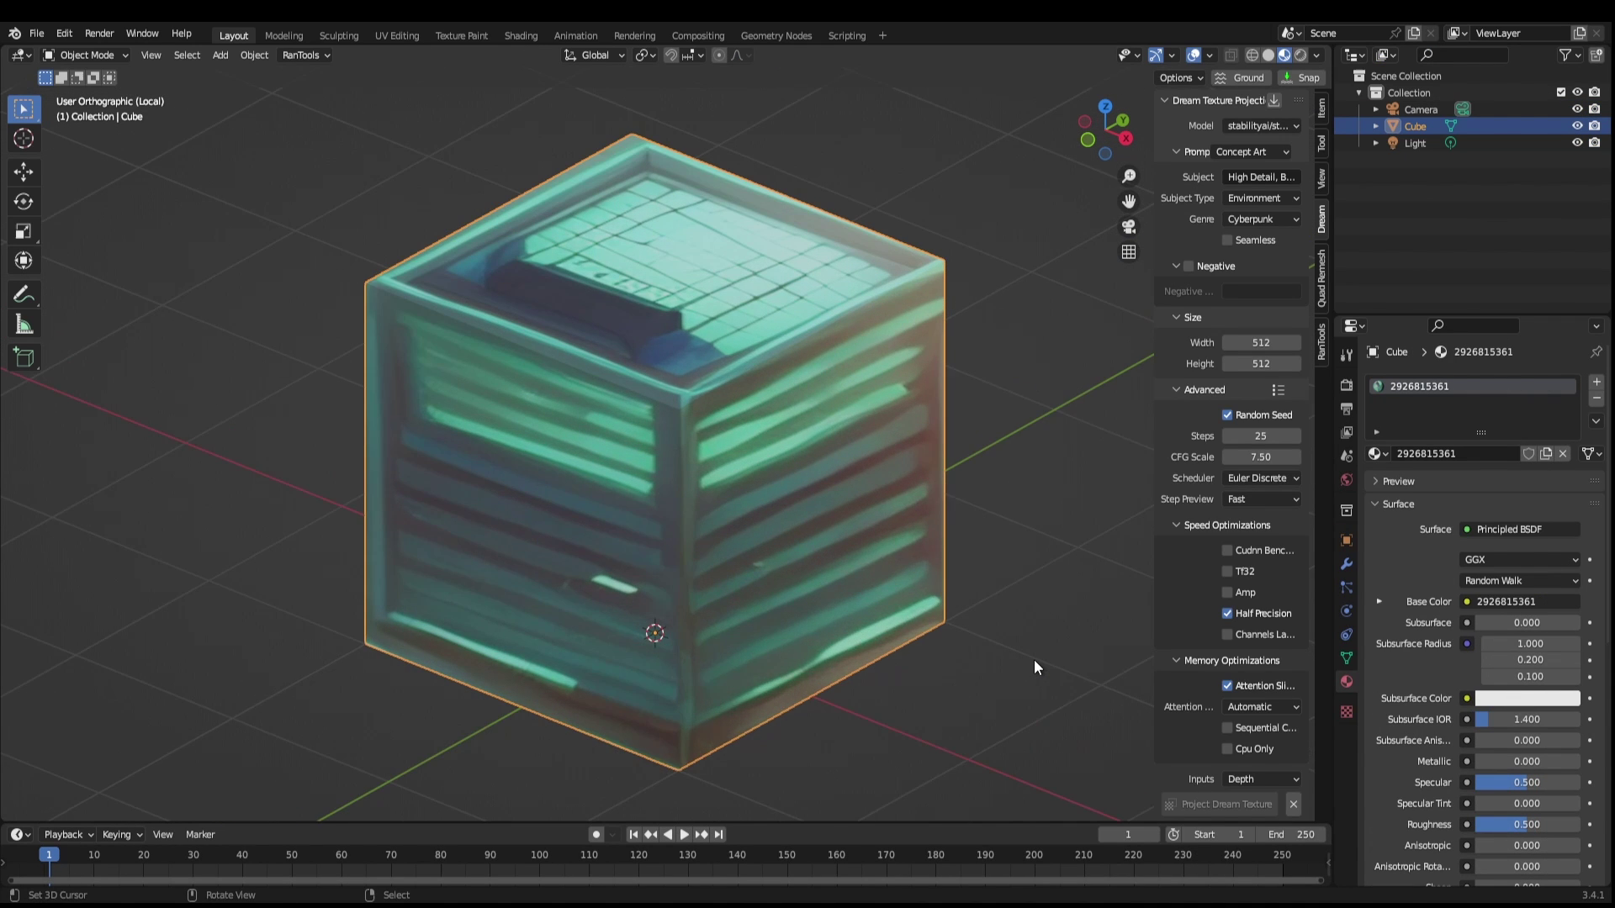
scroll(1033, 660, "down", 2)
left_click(1596, 401)
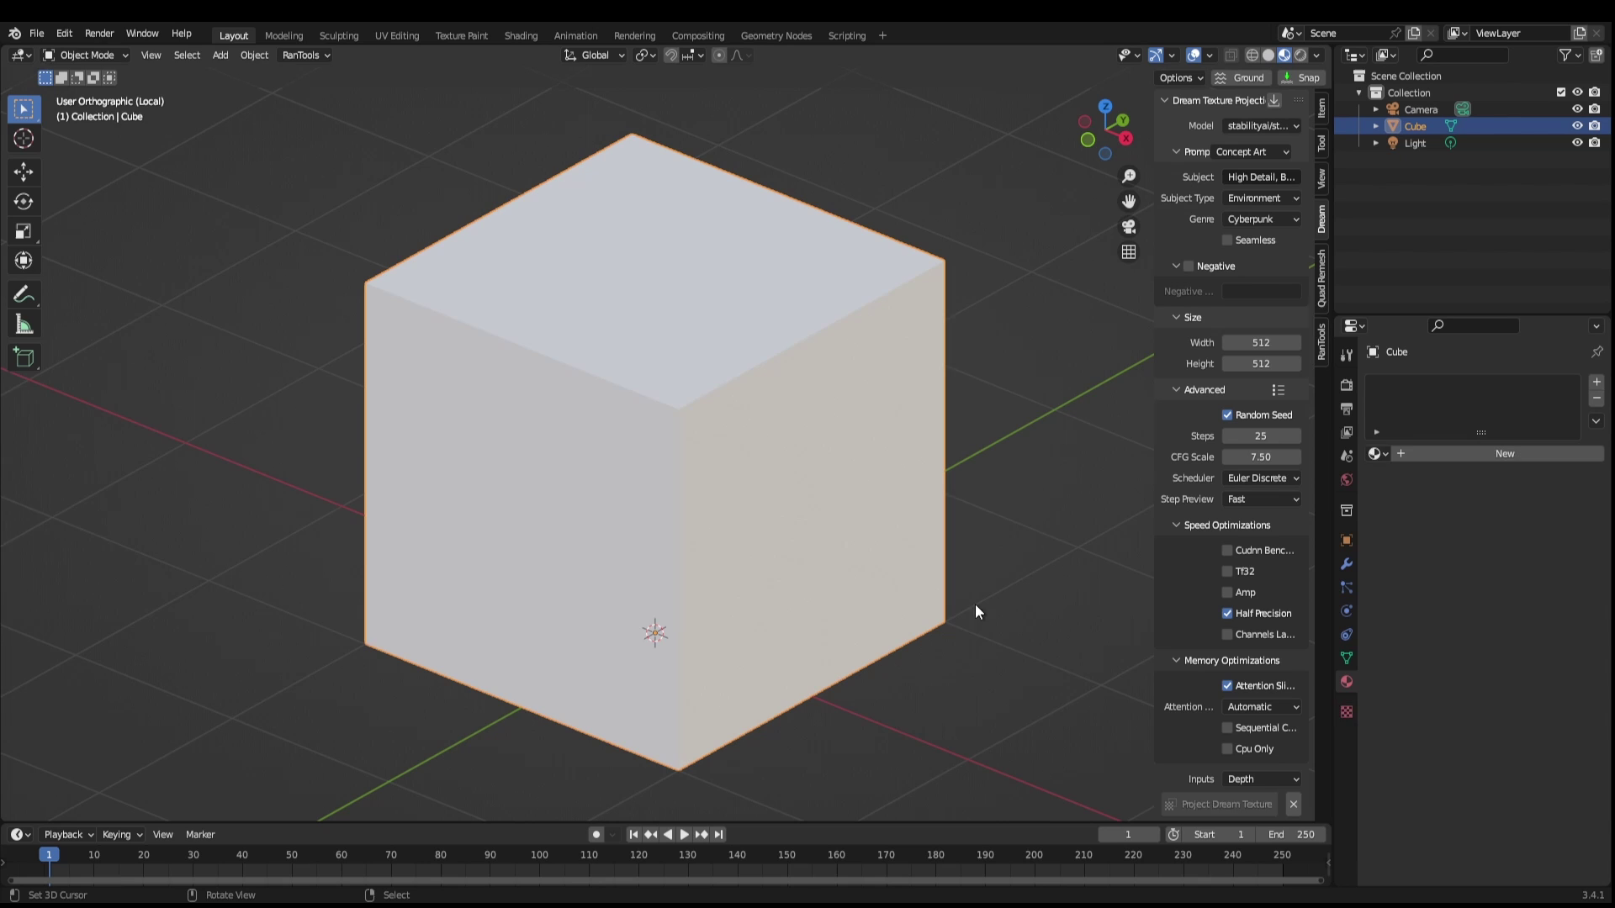
Project a new cyberpunk Dream Texture onto the cube in Edit Mode and inspect it in perspective
key("Tab")
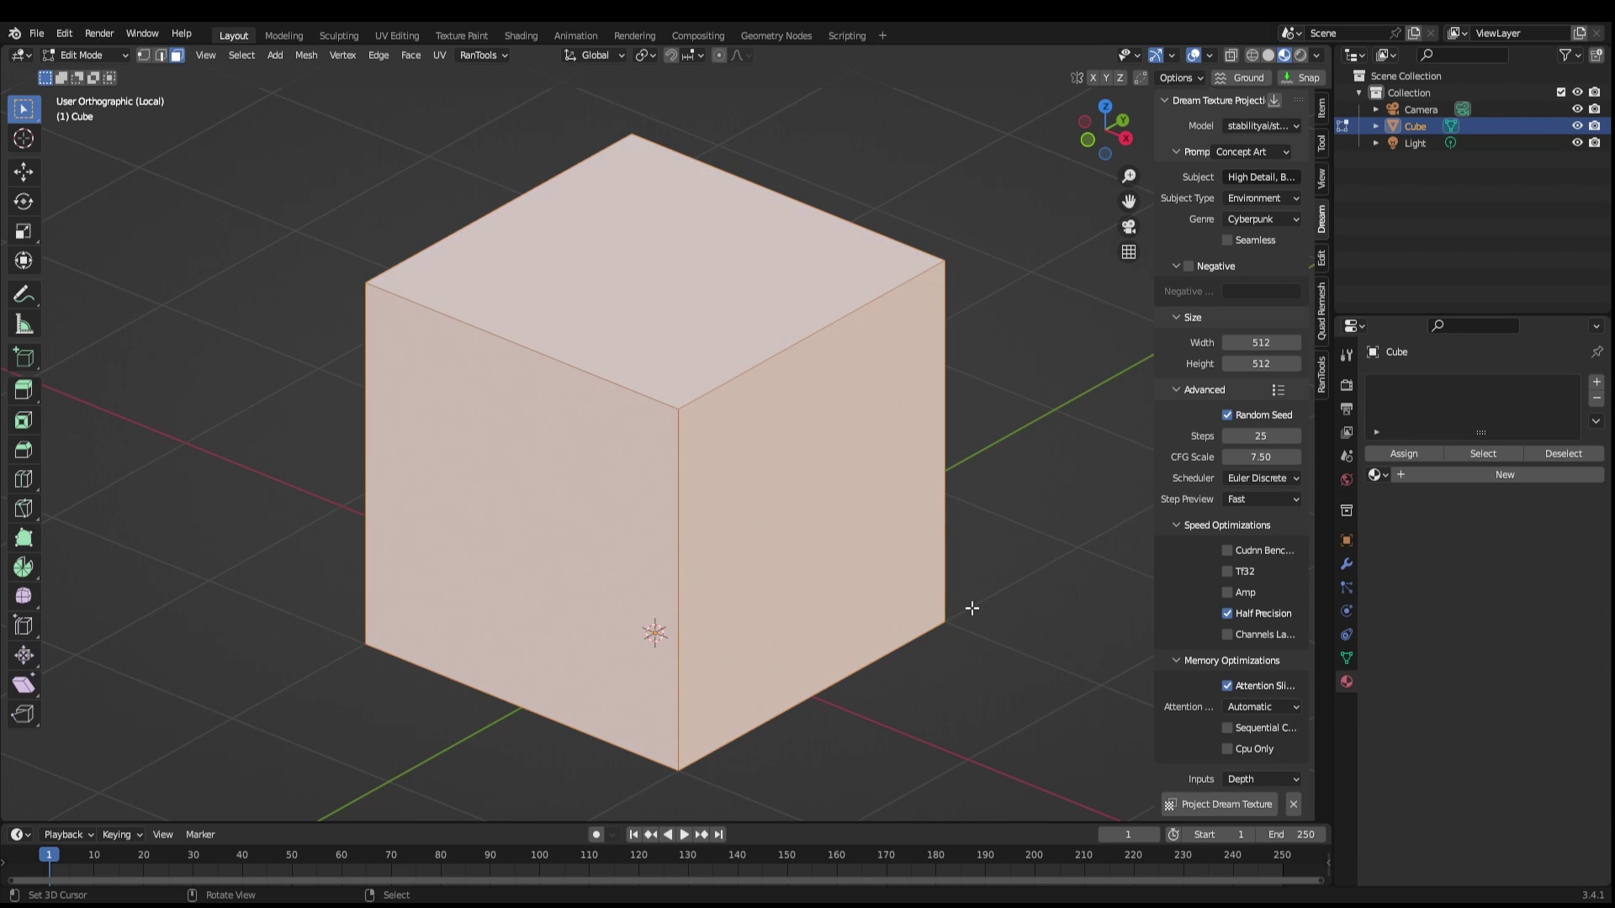
left_click(1230, 806)
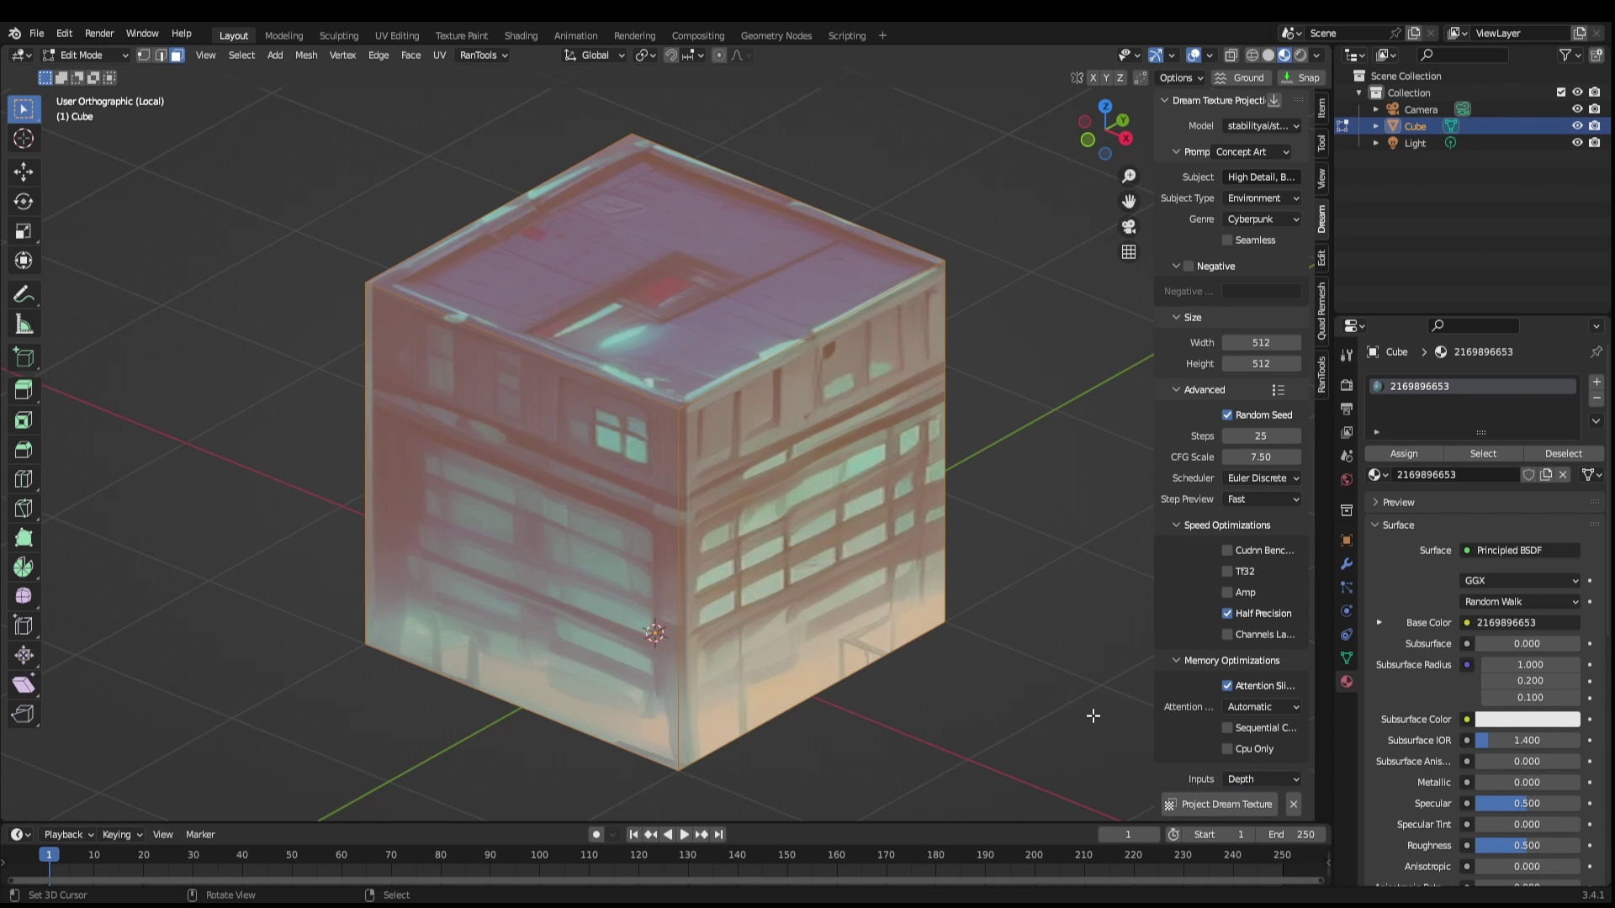
key("Tab")
key("KP_5")
scroll(1076, 713, "down", 4)
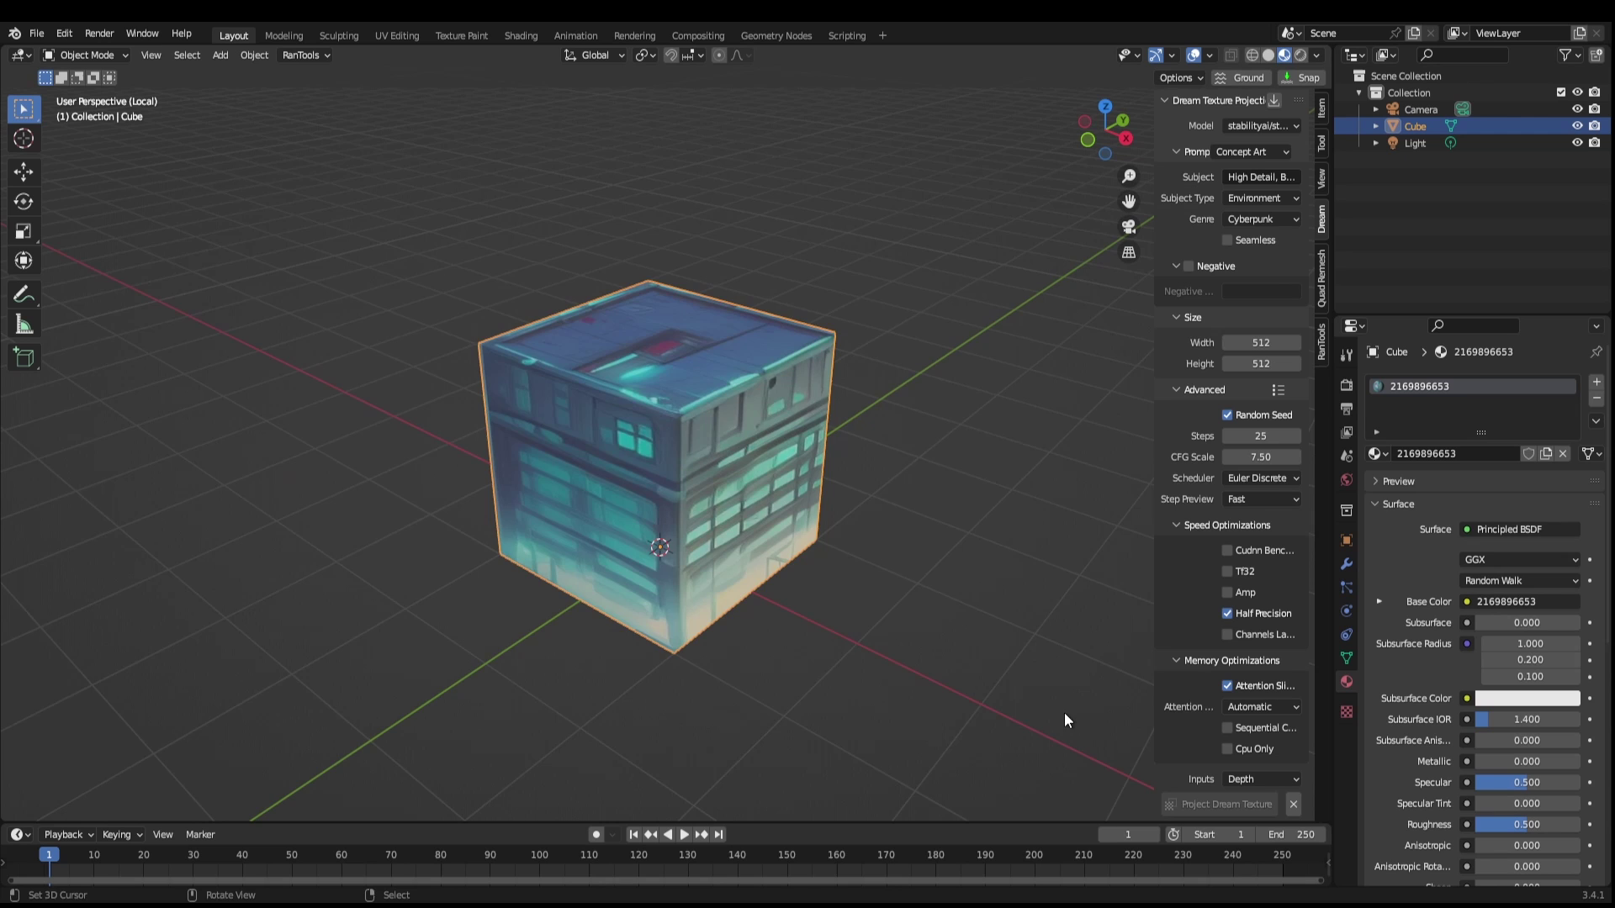
middle_click_drag(1062, 713, 1042, 686)
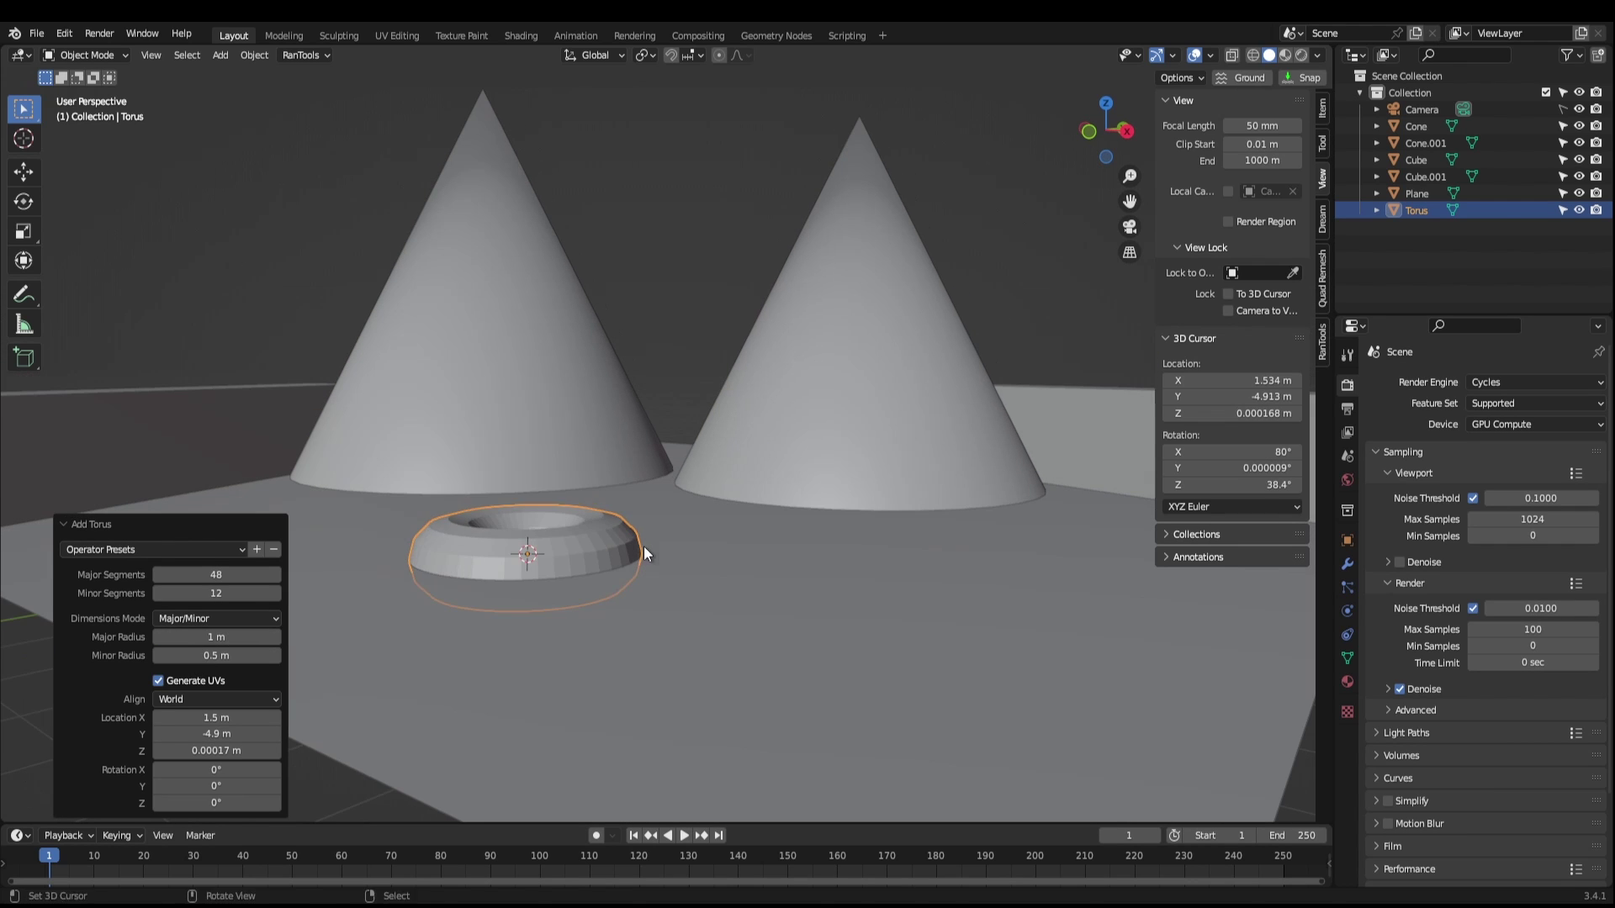
Extrude the plane's back edge upward into a raised backdrop
key("Tab")
key("g")
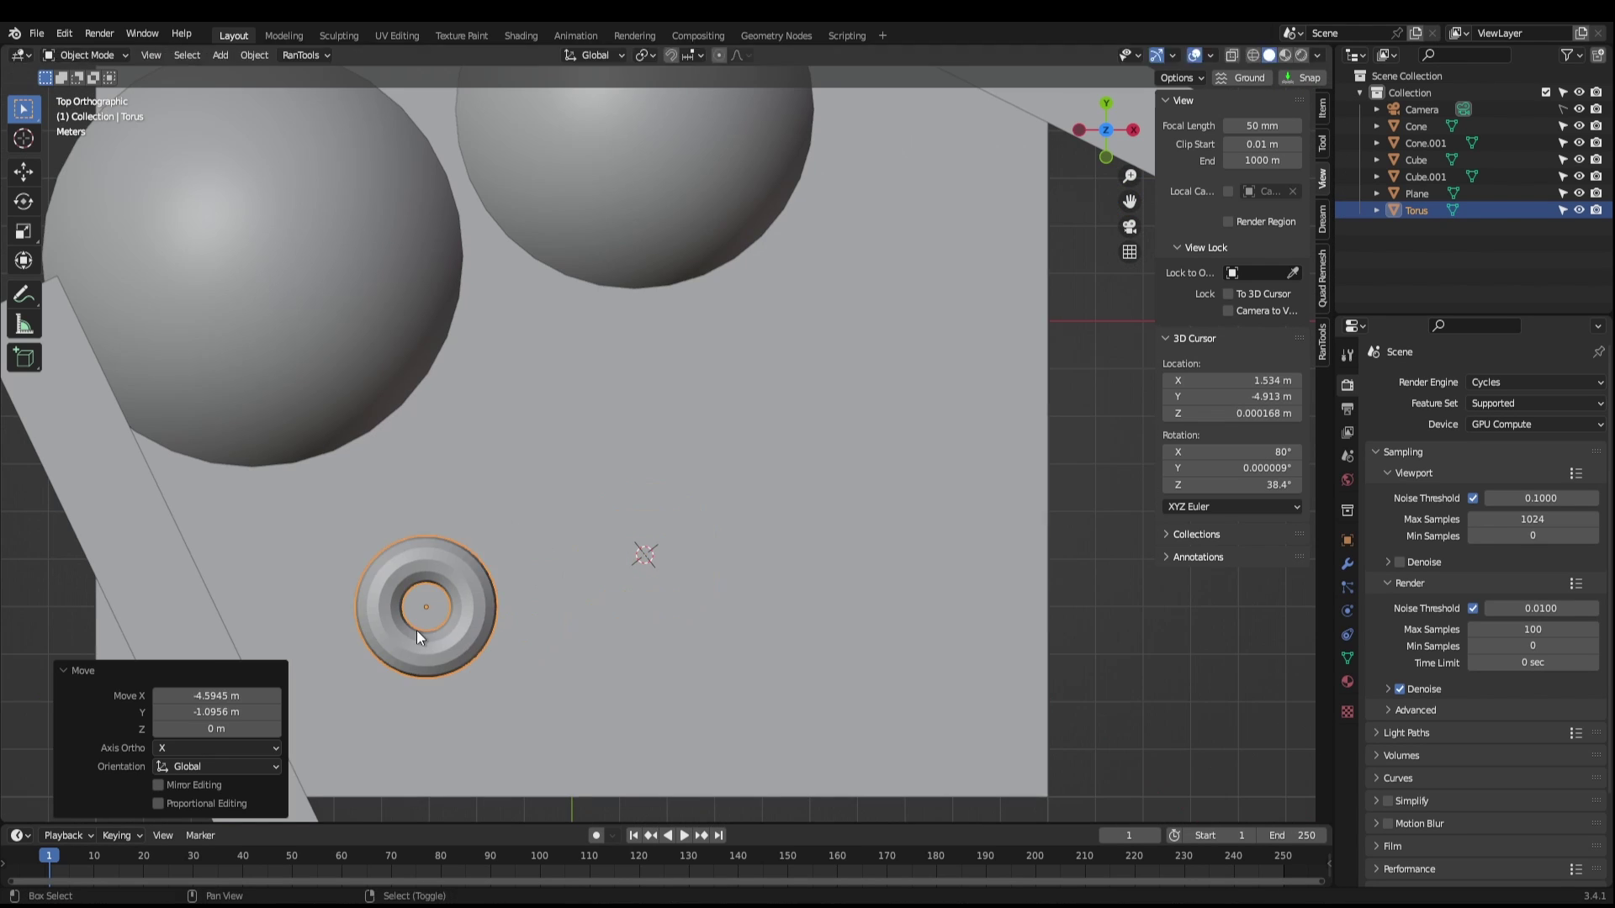
key("s")
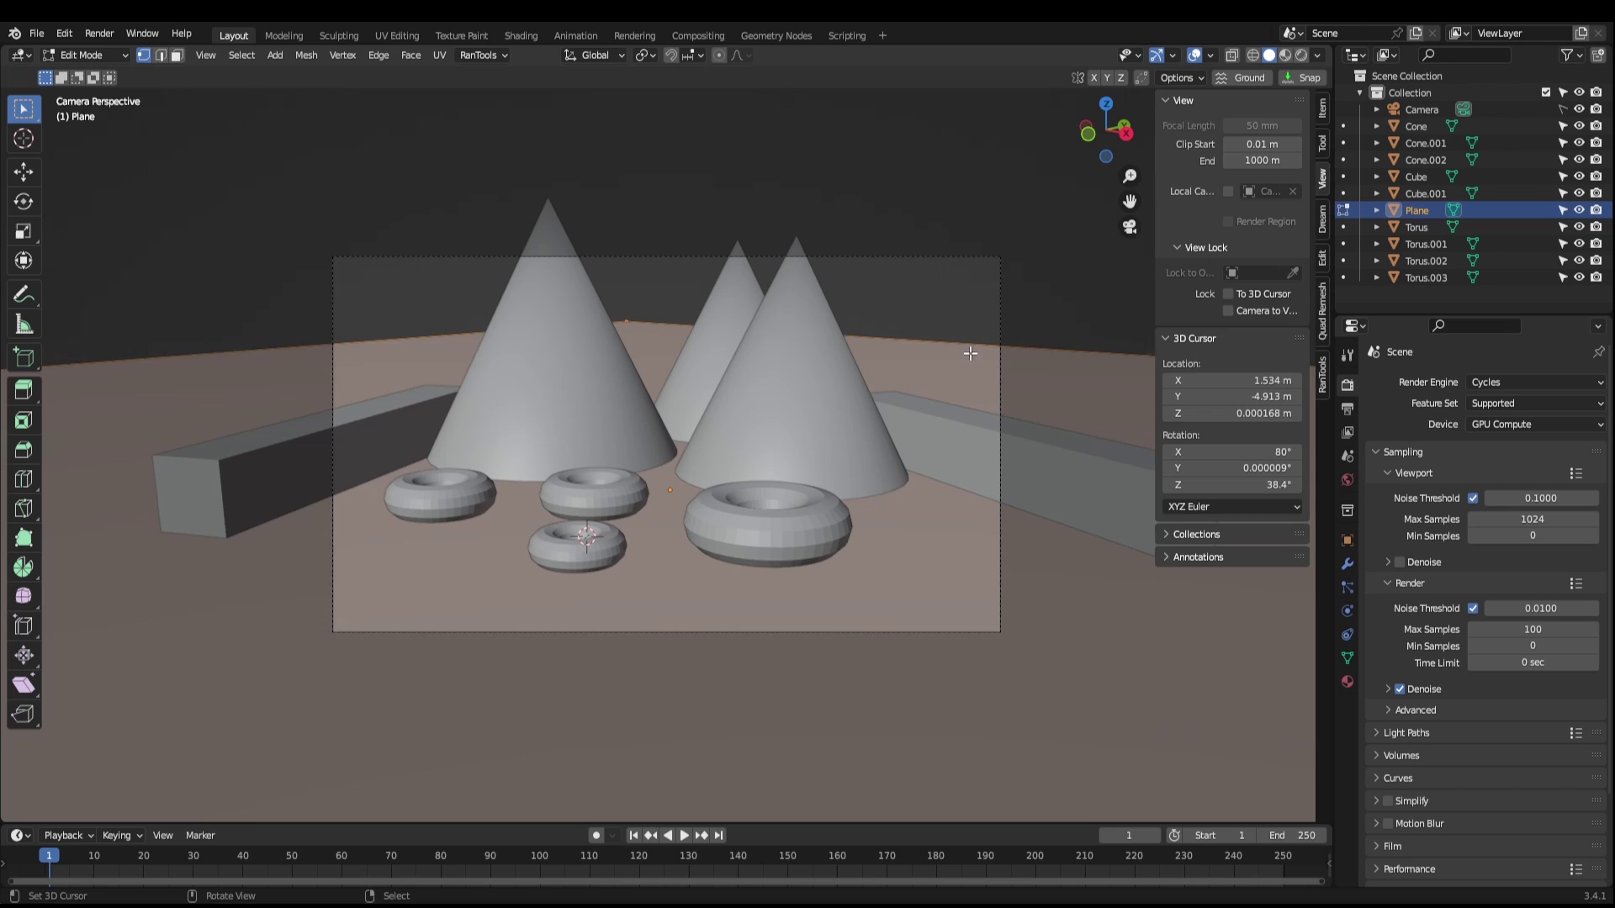
key("e")
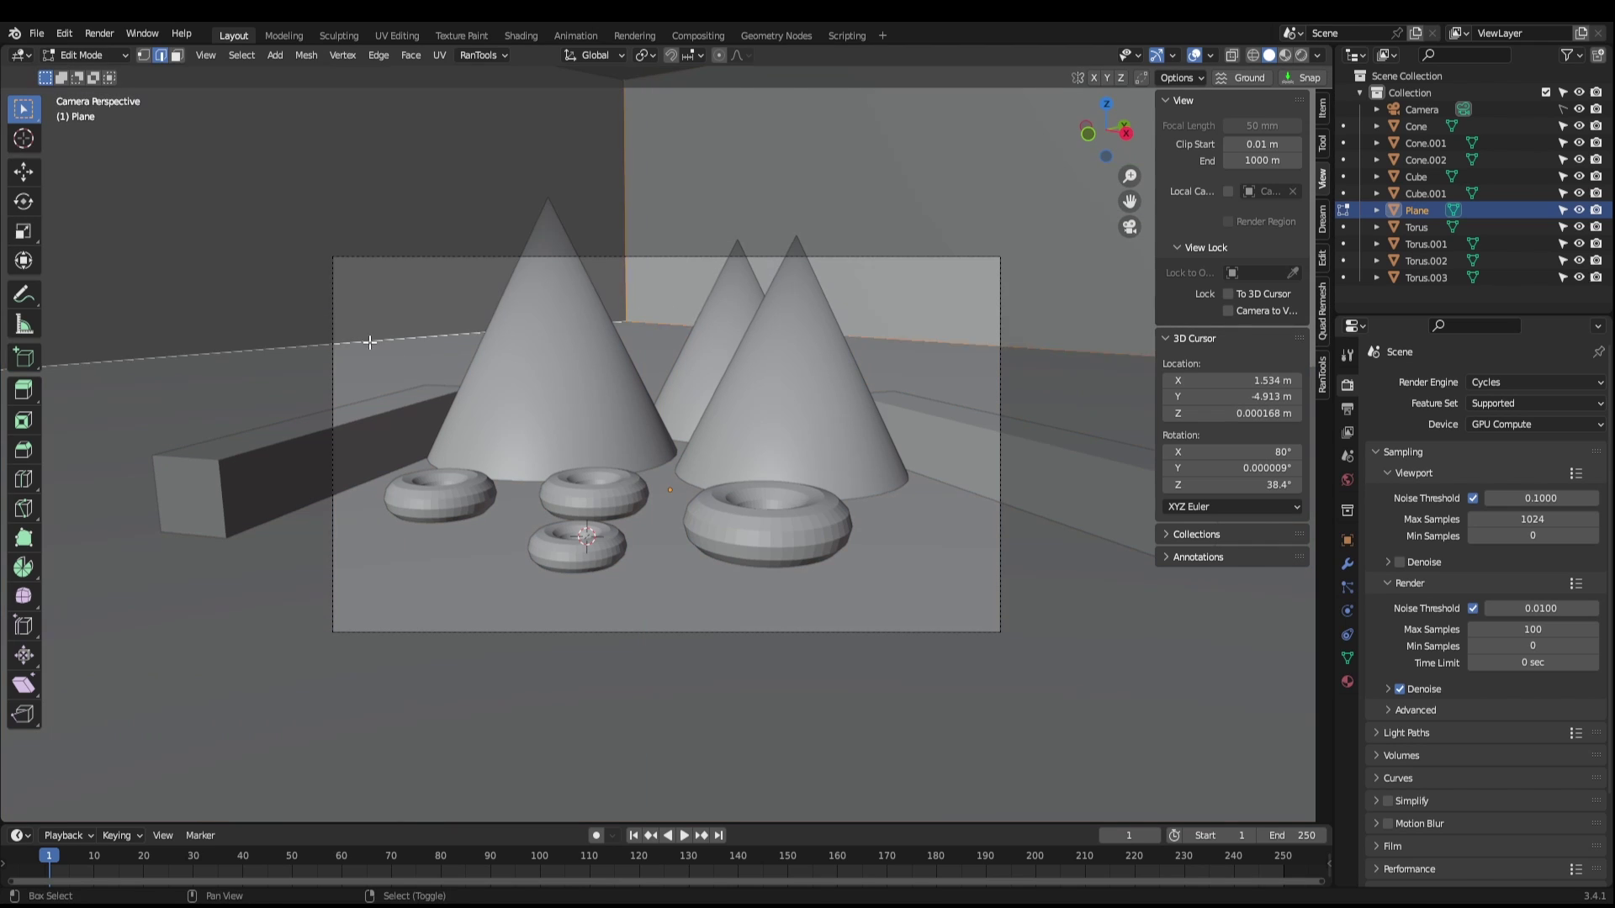
left_click(960, 724)
key("Tab")
Apply Shade Smooth to the tori and render the camera view with F12
right_click(960, 725)
left_click(834, 578)
key("a")
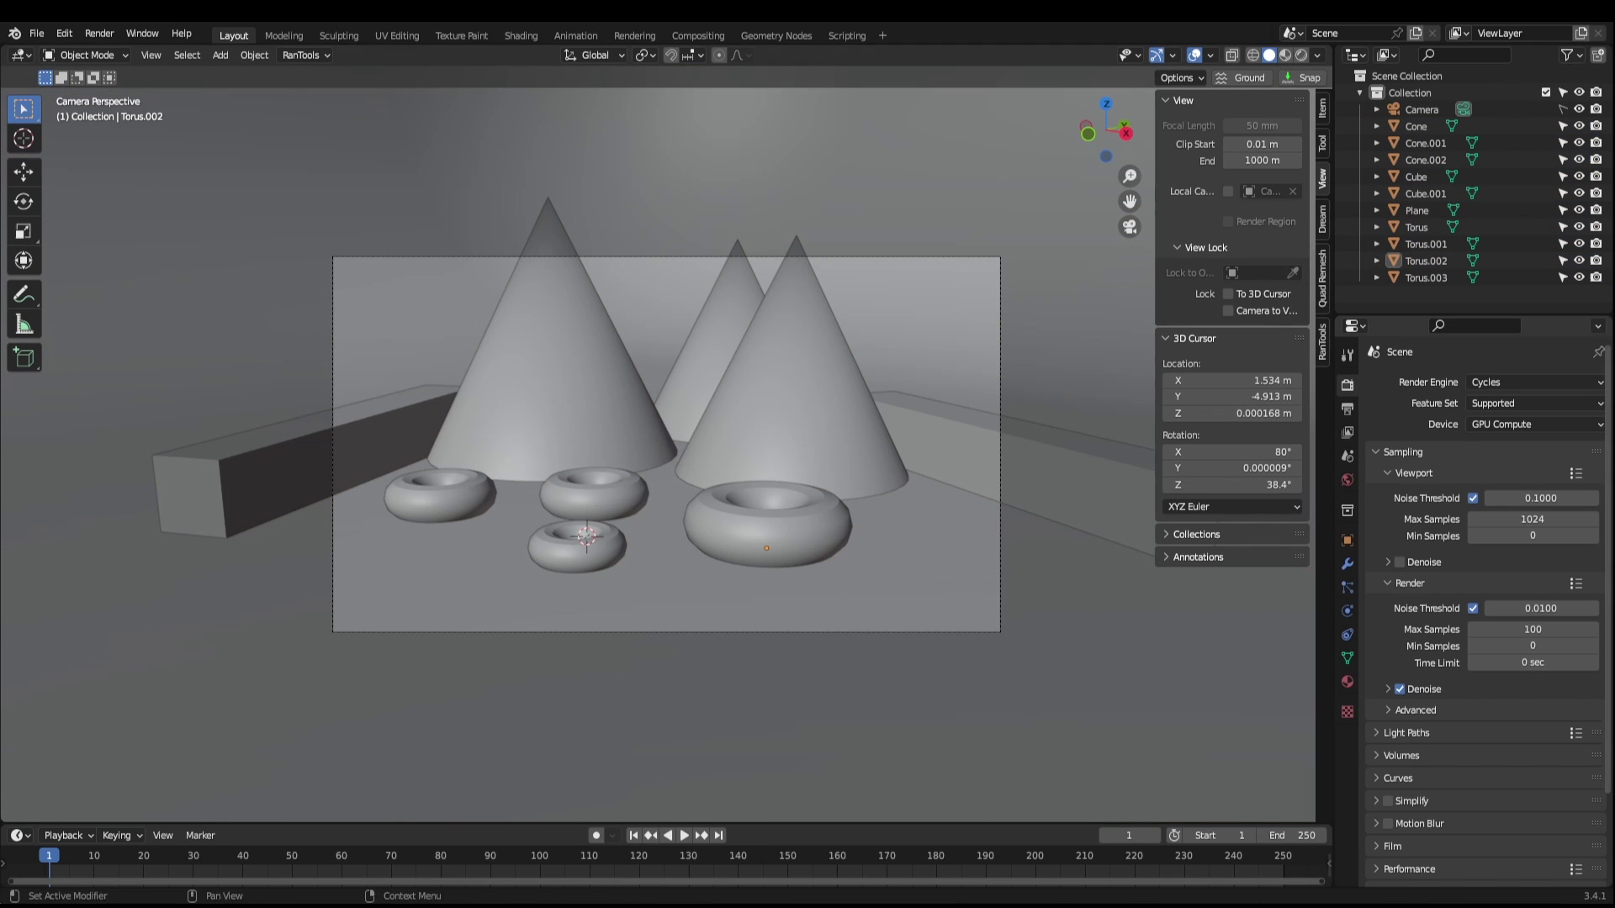
key("F12")
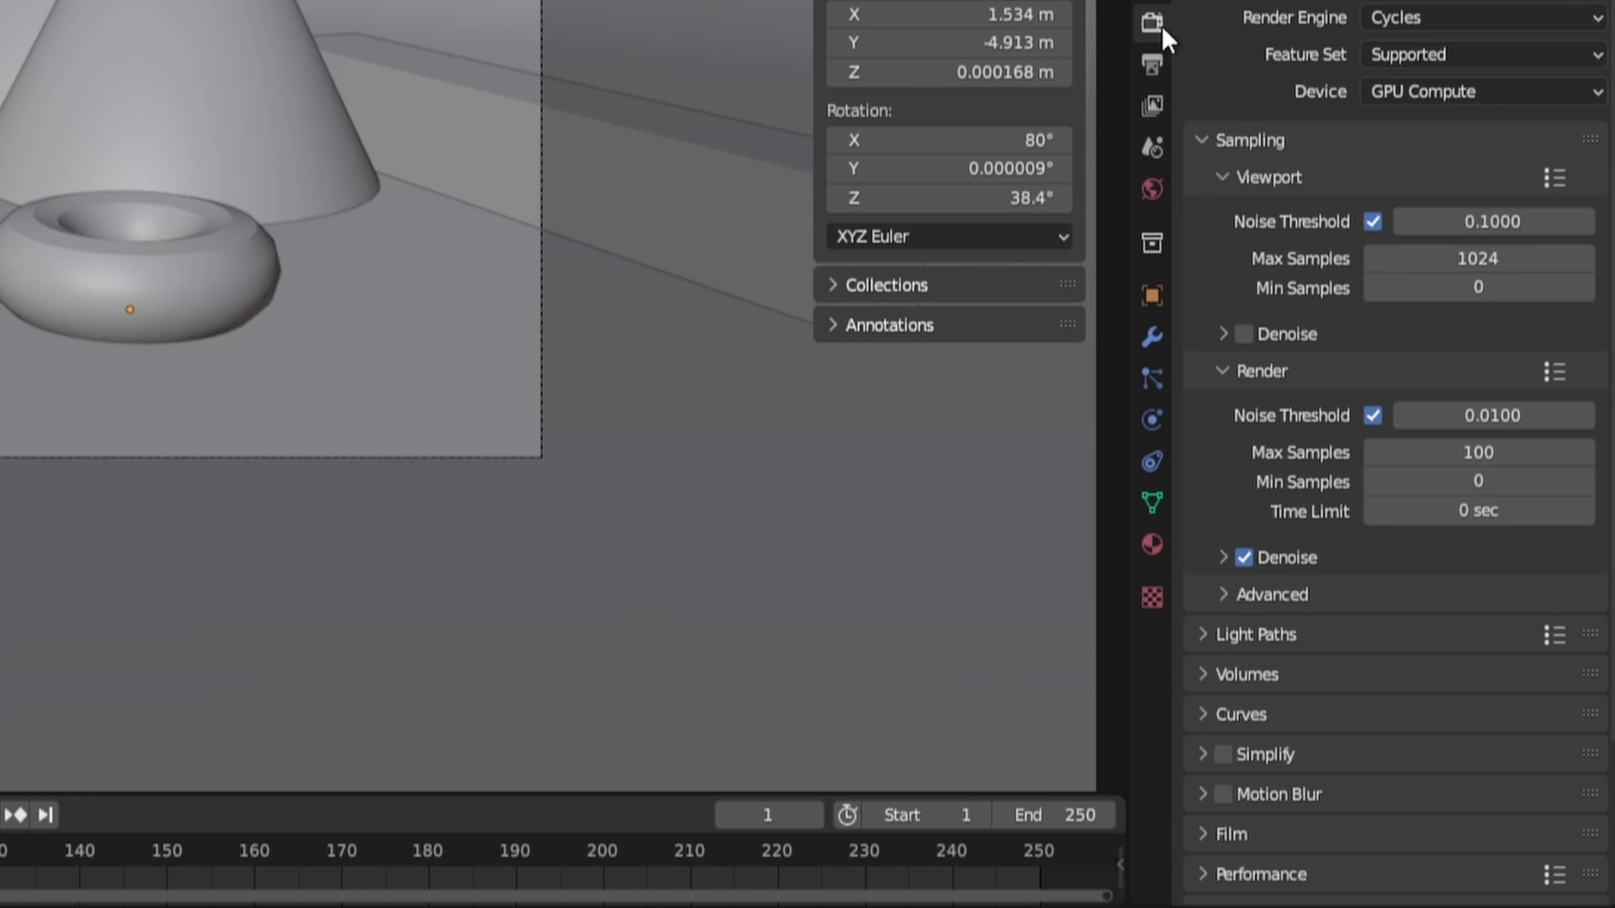
Enable the Dream Textures render pass with Depth pass inputs and the stable-diffusion-2-depth model
scroll(1337, 589, "down", 5)
left_click(1222, 768)
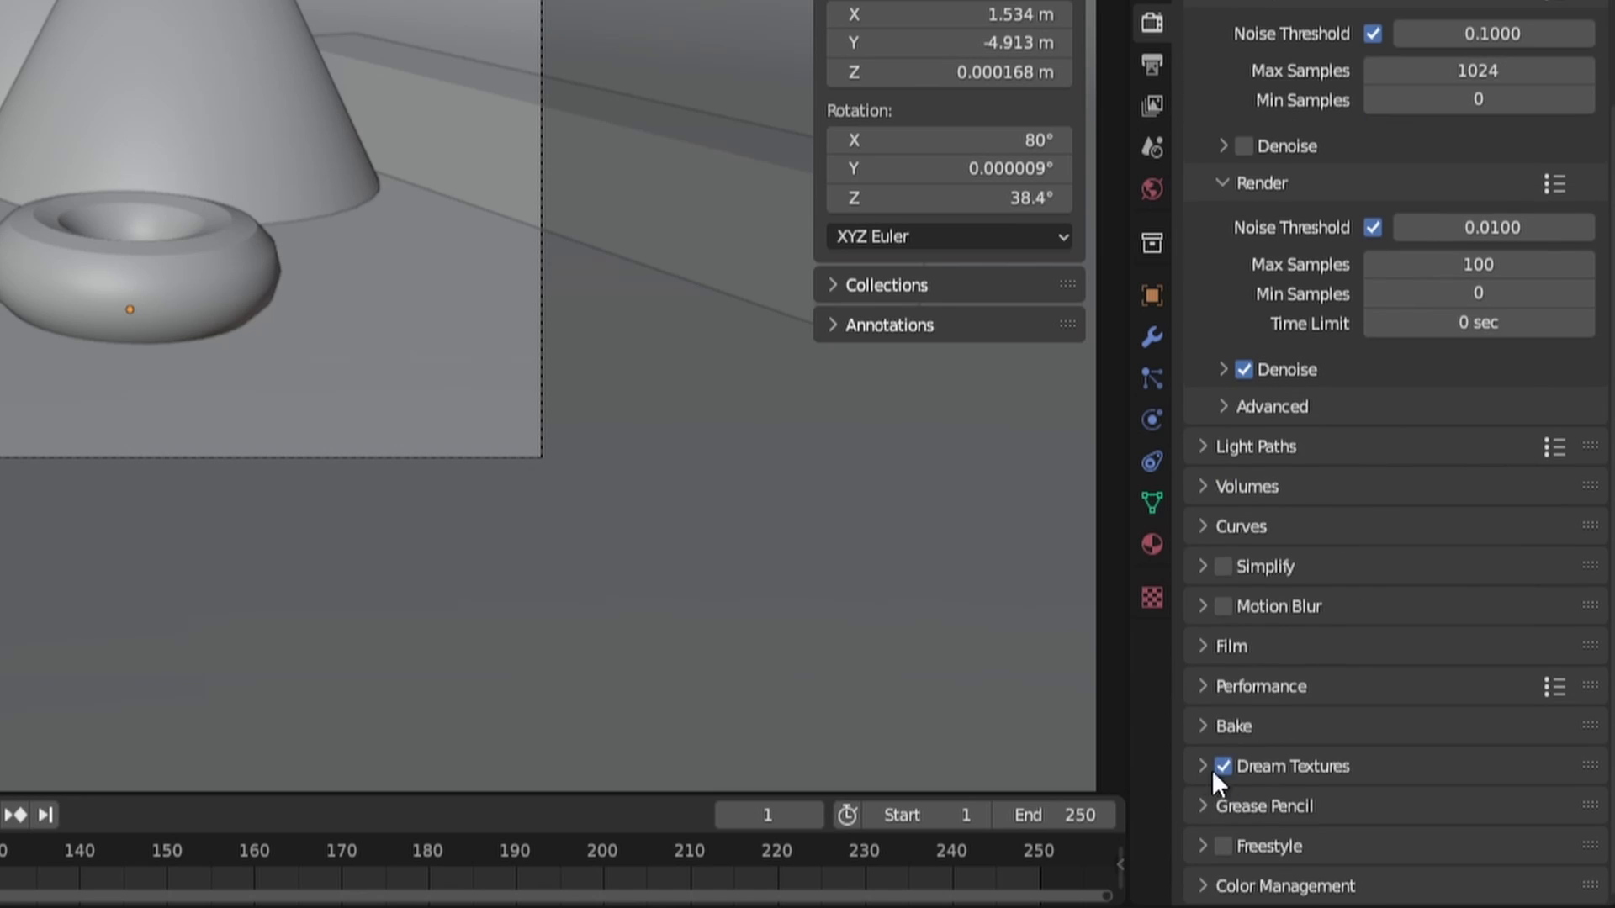
left_click(1211, 770)
scroll(1301, 689, "down", 6)
left_click(1472, 528)
left_click(1399, 595)
left_click(1477, 455)
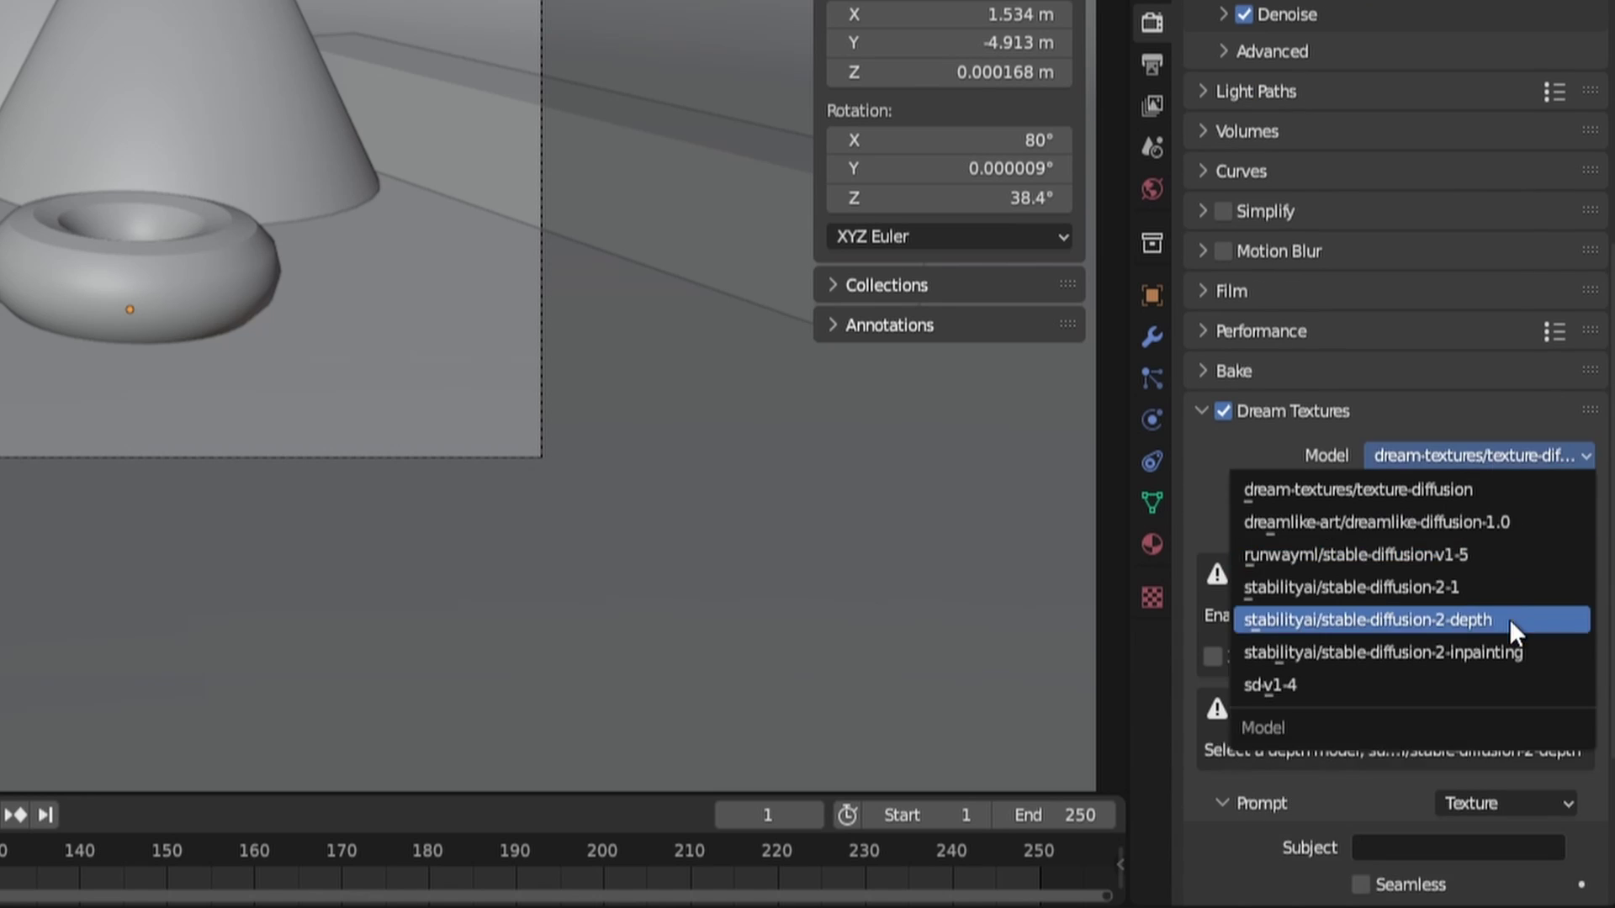
Set the prompt preset to Concept Art, genre Fantasy, and start a subject beginning 'Mo'
left_click(1509, 619)
left_click(1217, 654)
scroll(1284, 623, "down", 1)
left_click(1505, 548)
left_click(1497, 610)
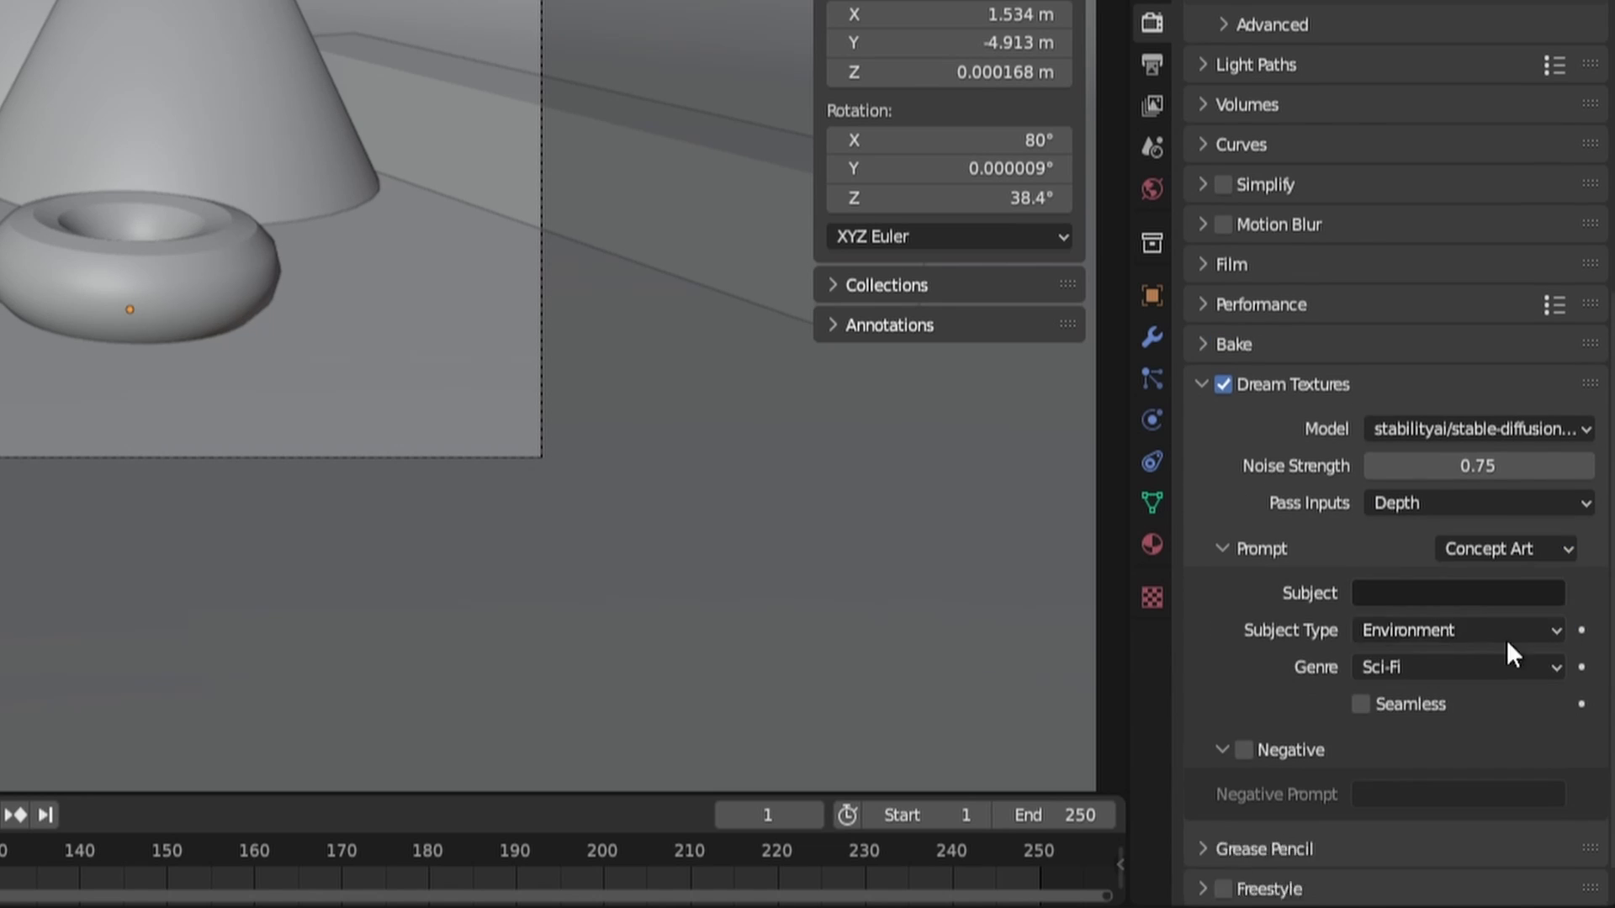
left_click(1450, 666)
left_click(1463, 763)
left_click(1449, 594)
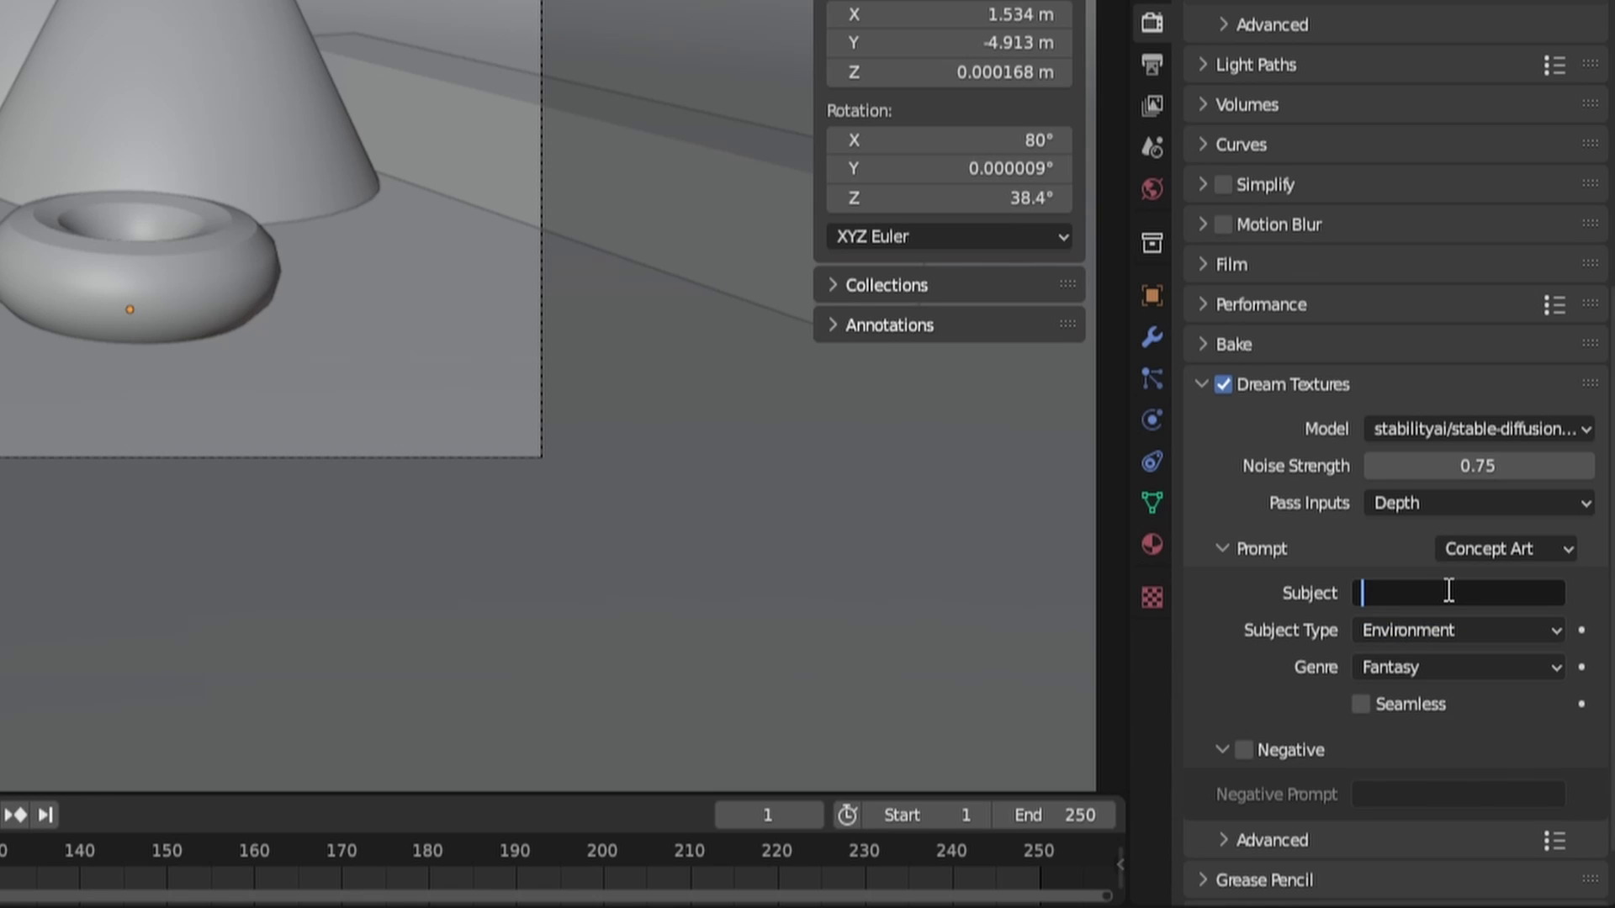
type("Mo")
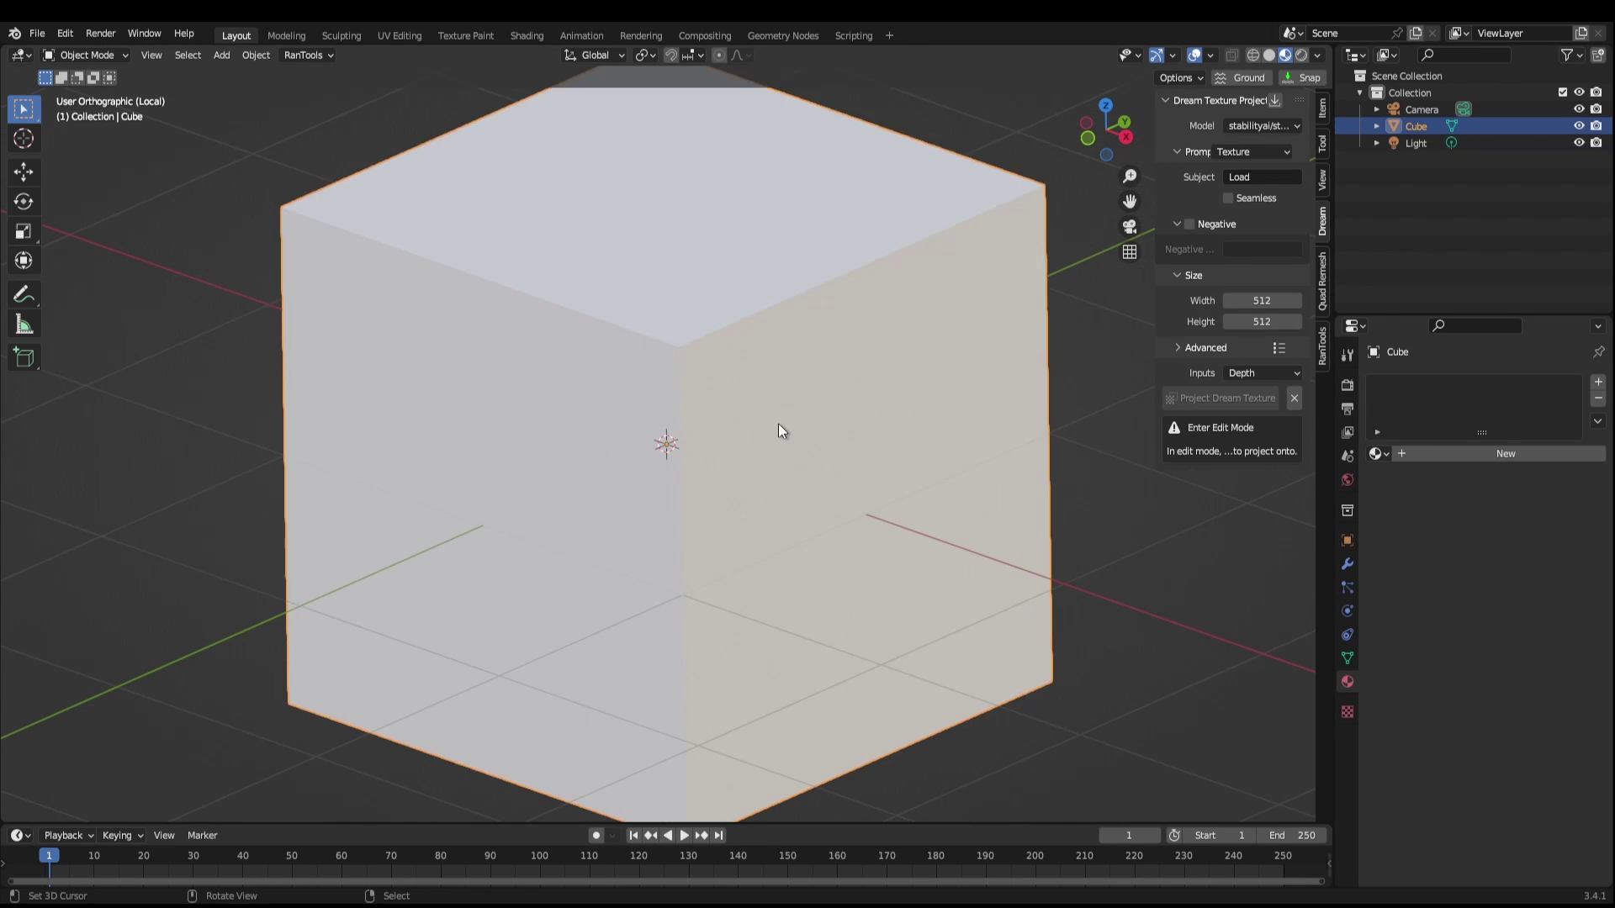
Project a Concept Art, Cyberpunk desert hut texture onto the cube in Edit Mode
left_click(1253, 151)
left_click(1263, 213)
left_click(1268, 217)
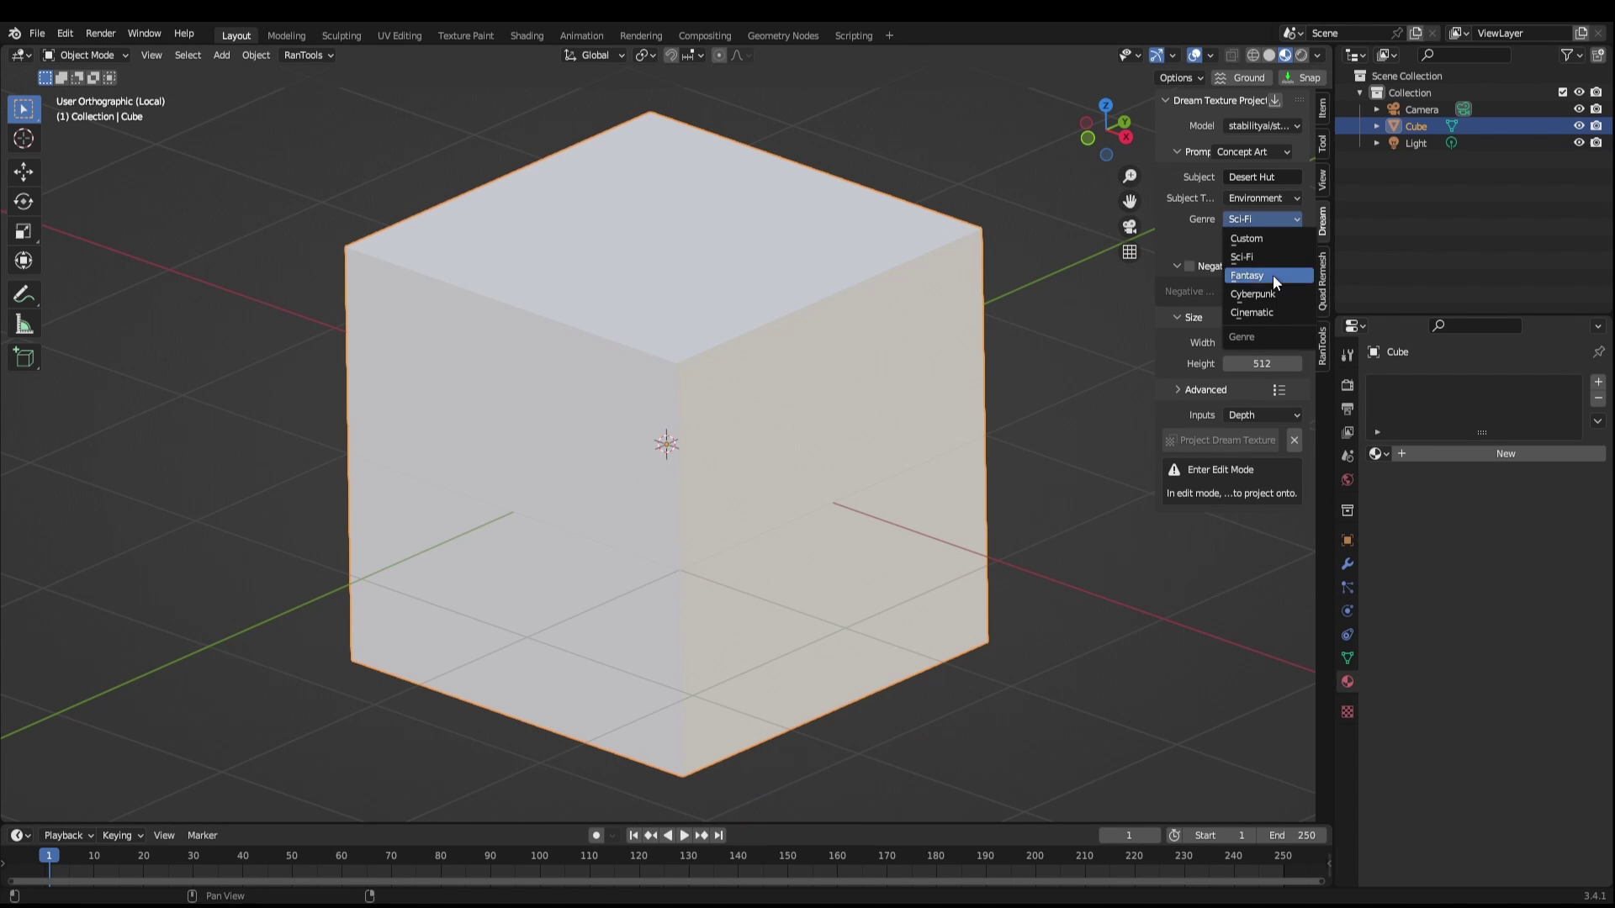
left_click(1273, 275)
key("Tab")
left_click(1221, 440)
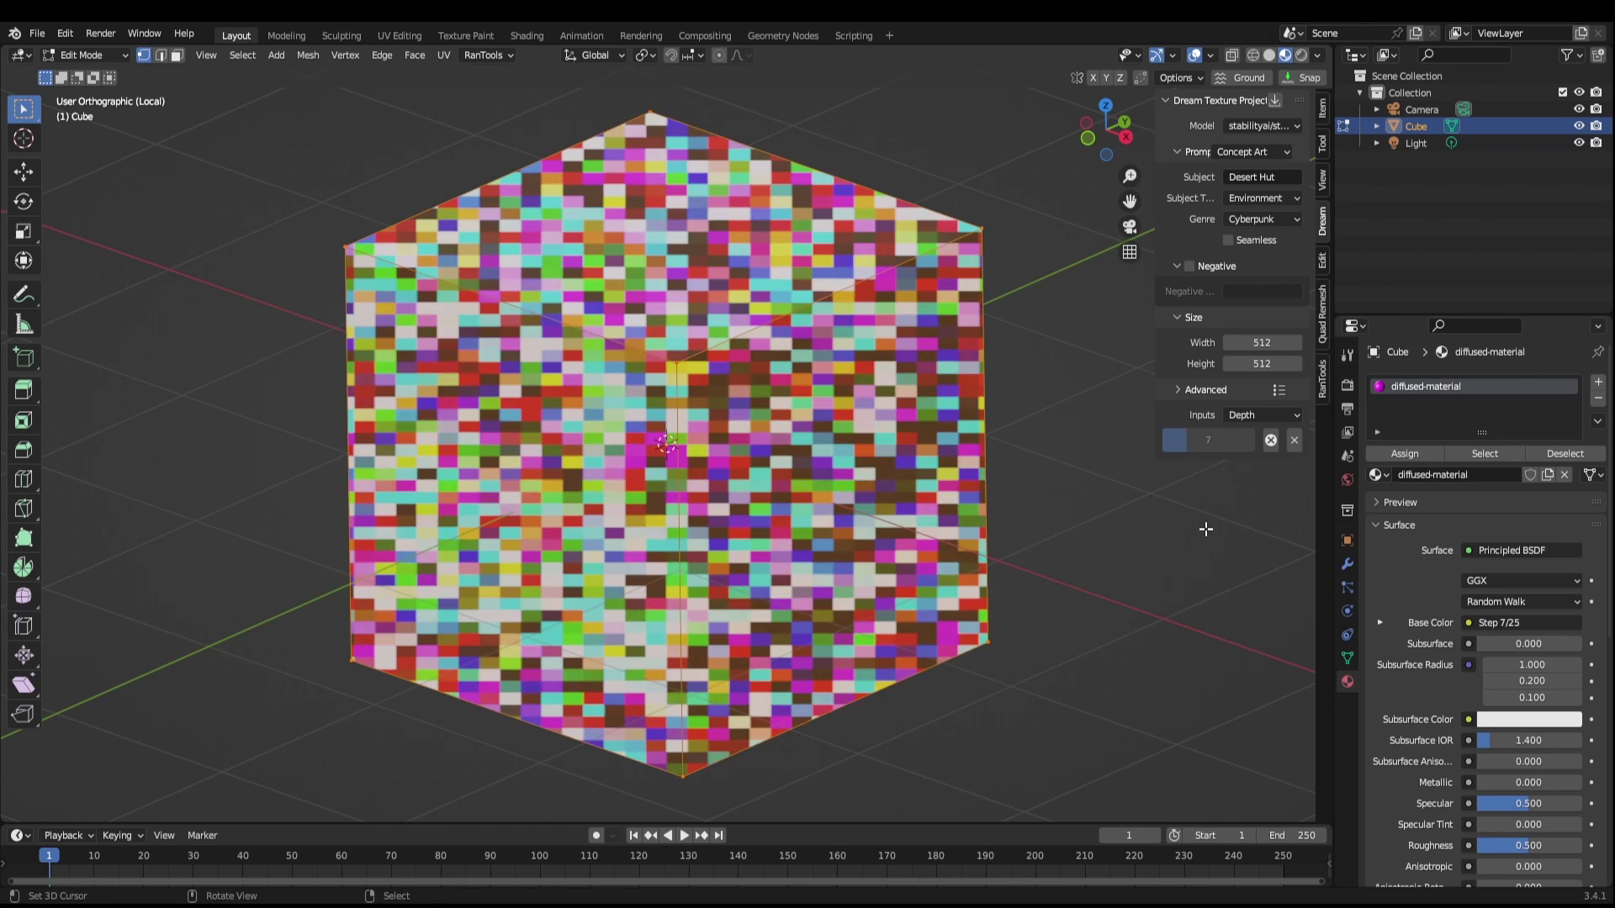
scroll(1015, 476, "down", 3)
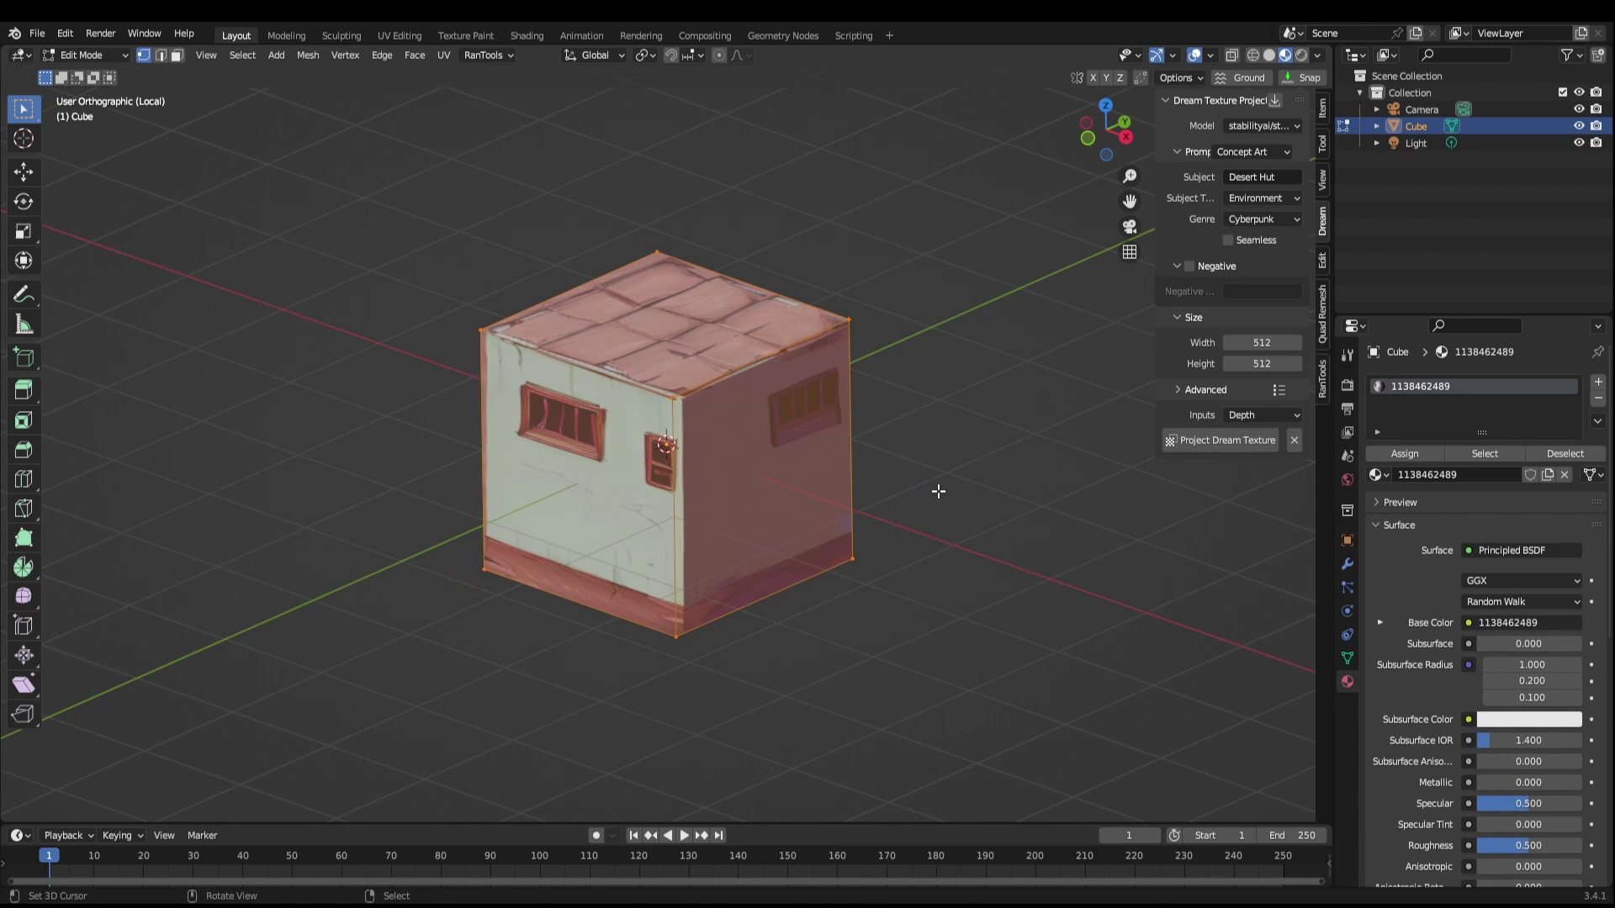
Raise the cube's geometry 1 unit along Z so it sits on the grid
key("g")
key("z")
key("1")
key("Return")
key("Tab")
Add a ground plane, scale it to about 0.7, and isolate it in Local View
key("shift+a")
left_click(987, 486)
key("s")
left_click(987, 486)
scroll(987, 486, "down", 2)
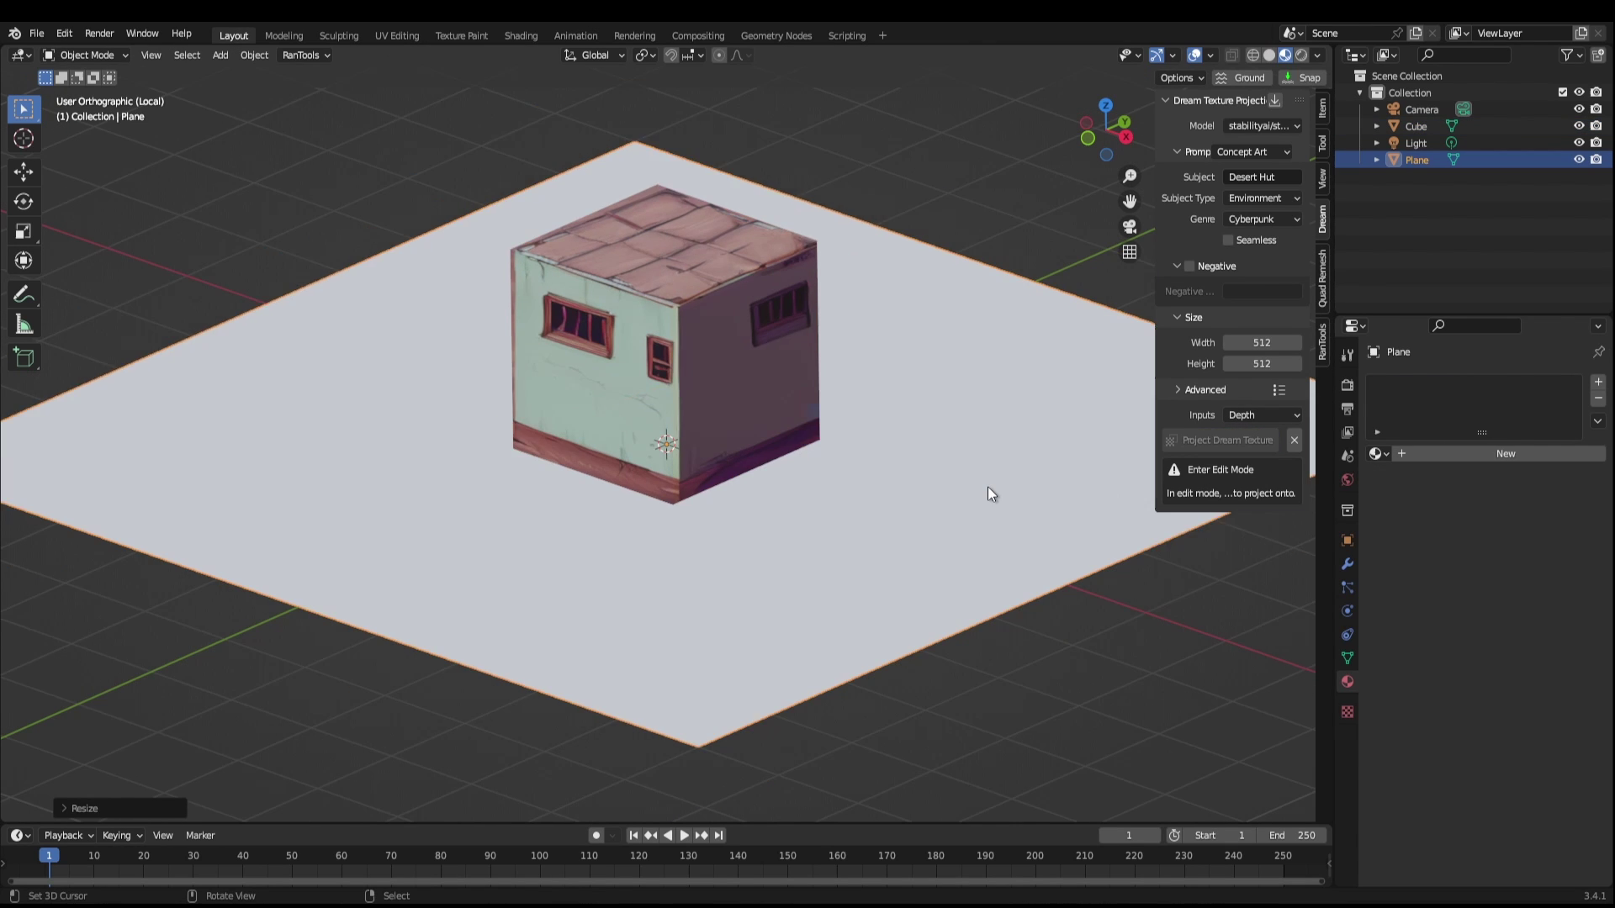
key("s")
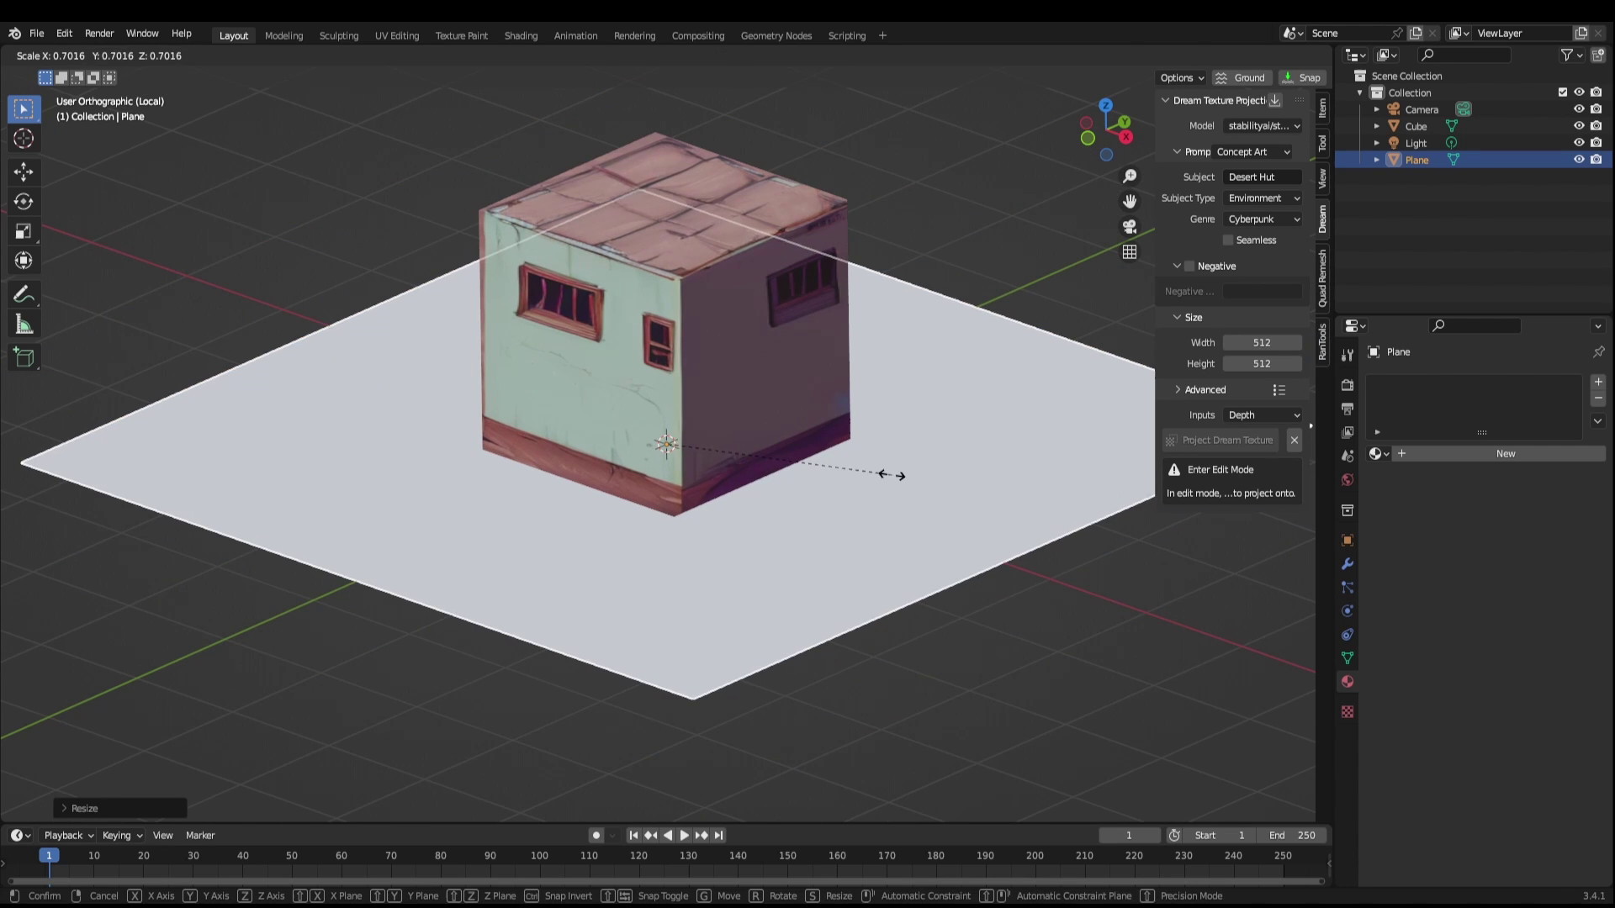
left_click(940, 467)
key("KP_Divide")
key("KP_Divide")
middle_click_drag(940, 466, 915, 488)
Project a 'Sandy Desert F' texture onto the plane in Edit Mode with Seamless enabled
key("Tab")
left_click(1278, 177)
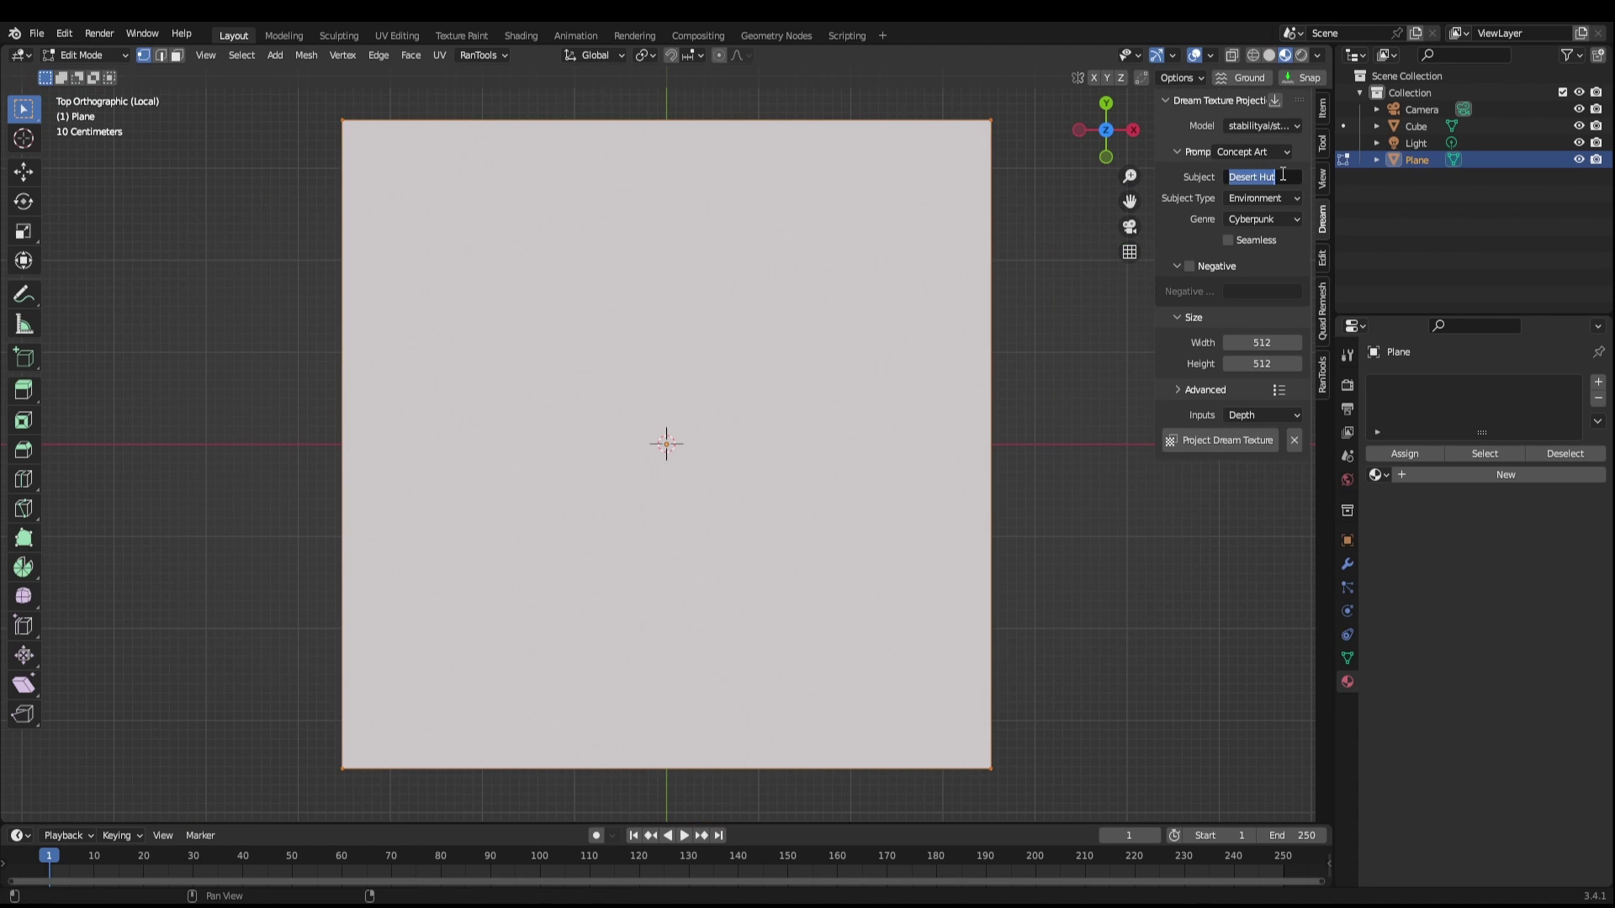
type("Sandy Desert F")
key("Return")
left_click(1228, 439)
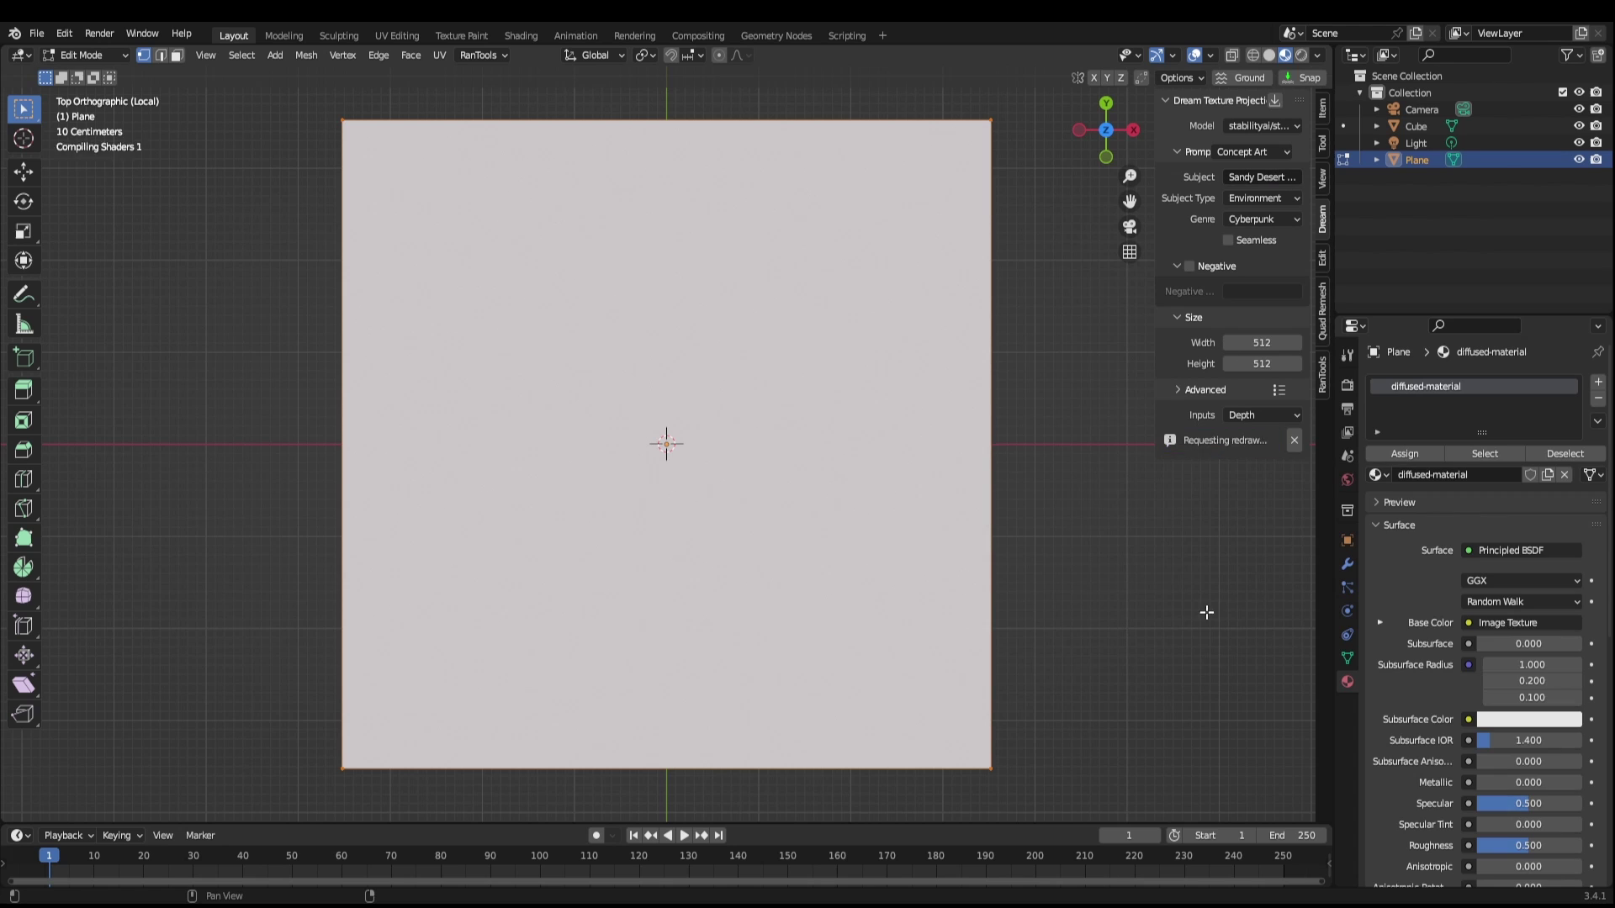
left_click(1228, 241)
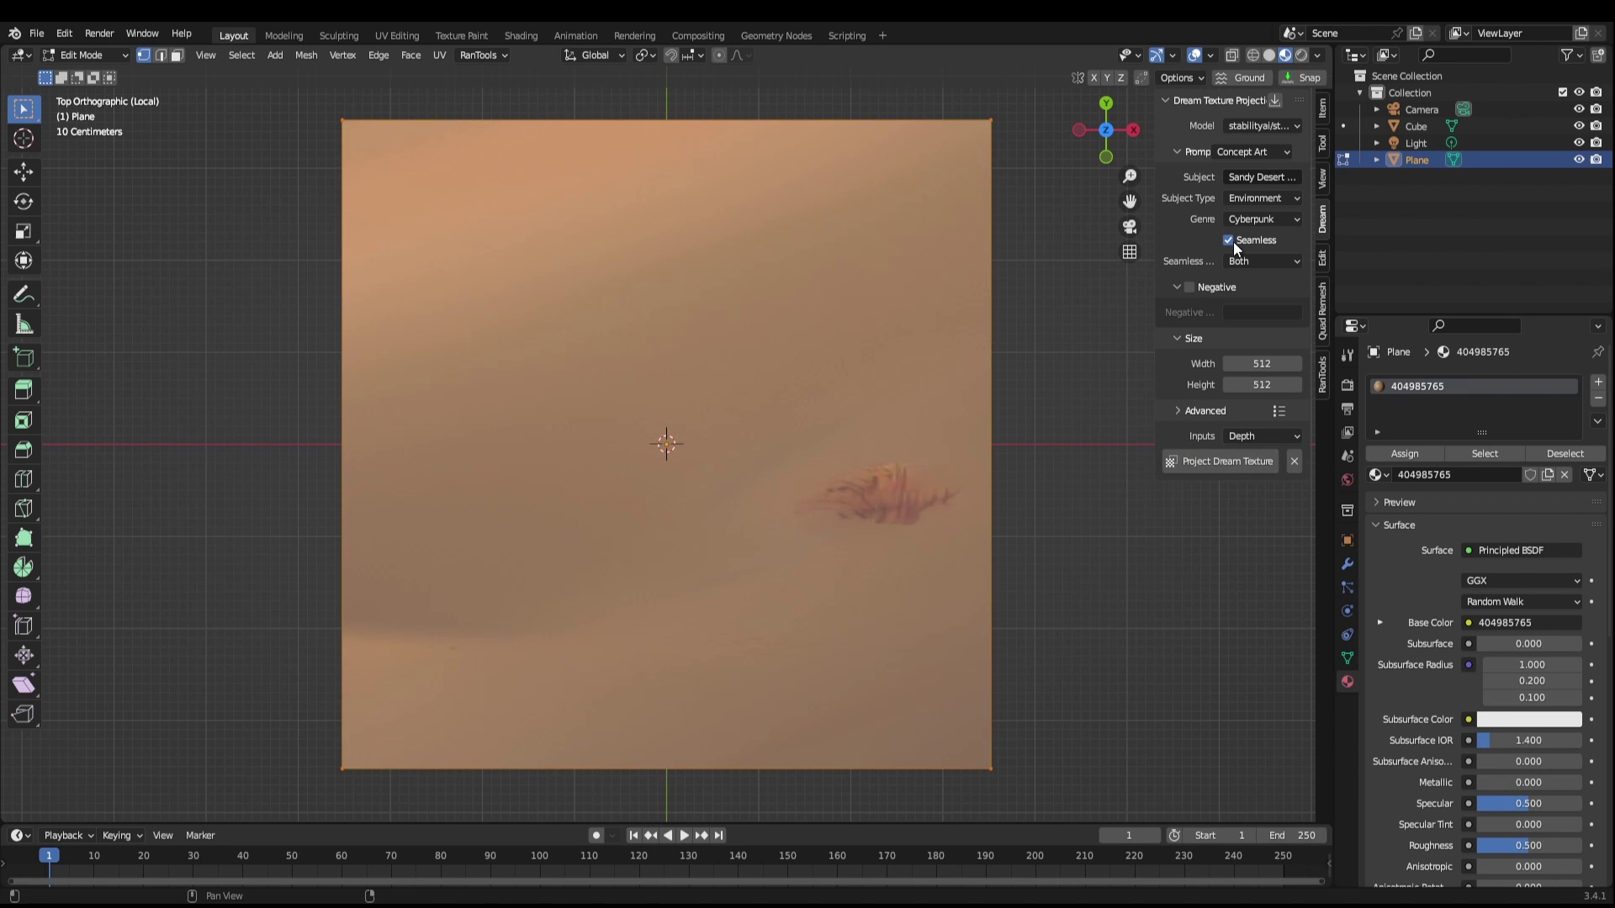
middle_click_drag(1093, 421, 986, 424)
key("Tab")
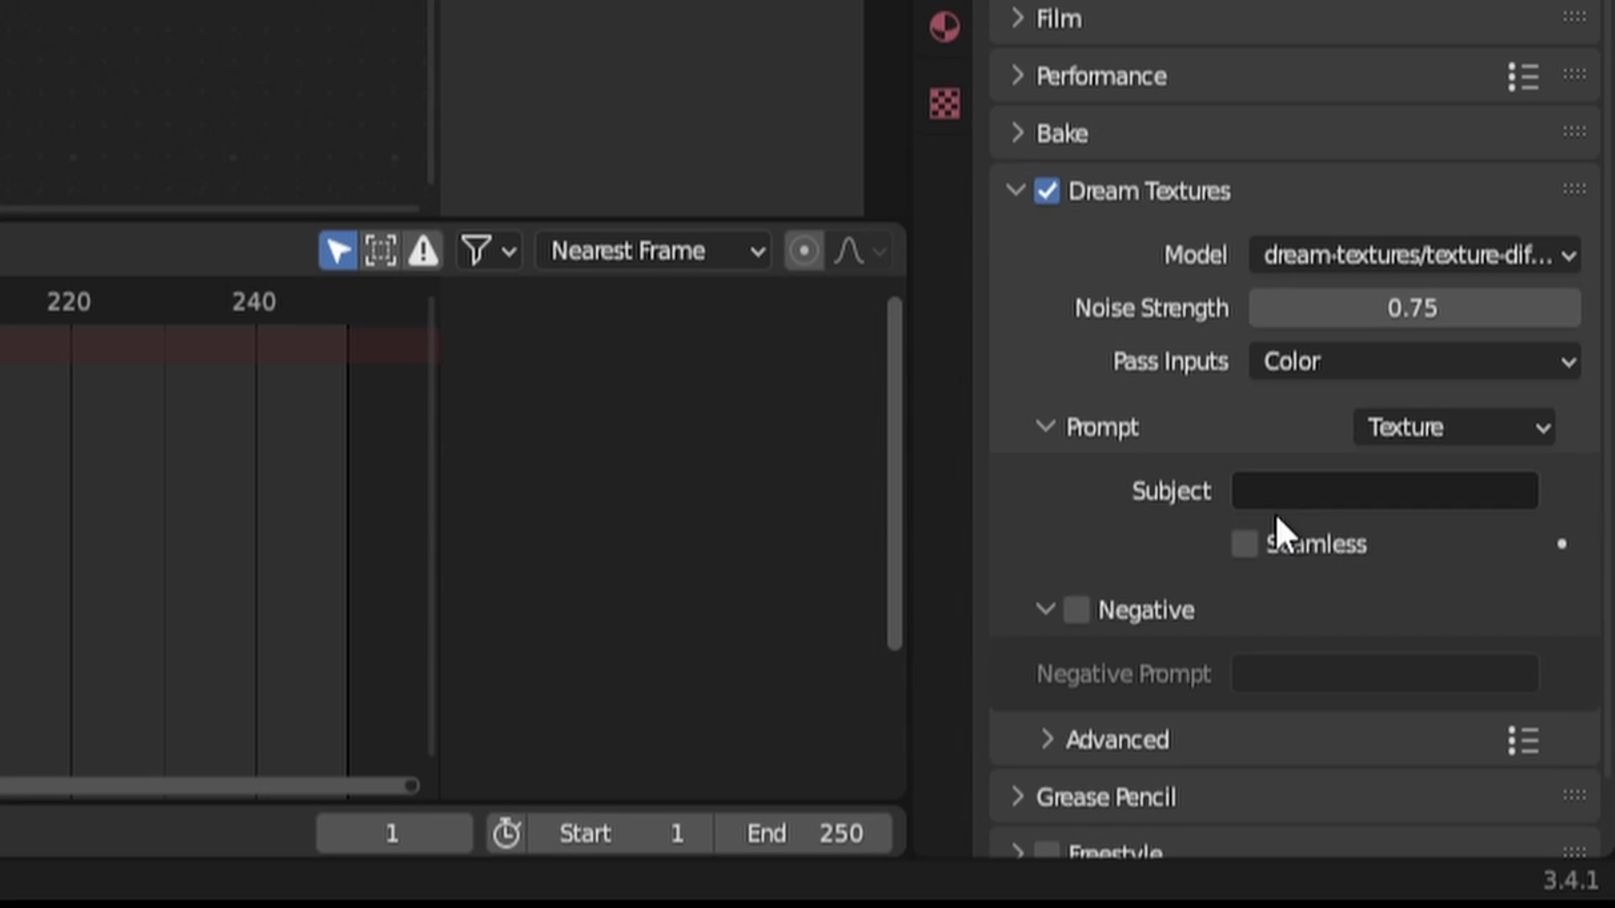
Set Pass Inputs to Color and Depth, choose a stable-diffusion model, and enable the Z pass
scroll(1277, 531, "down", 2)
left_click(1369, 277)
left_click(1369, 418)
scroll(1250, 468, "down", 5)
left_click(1413, 13)
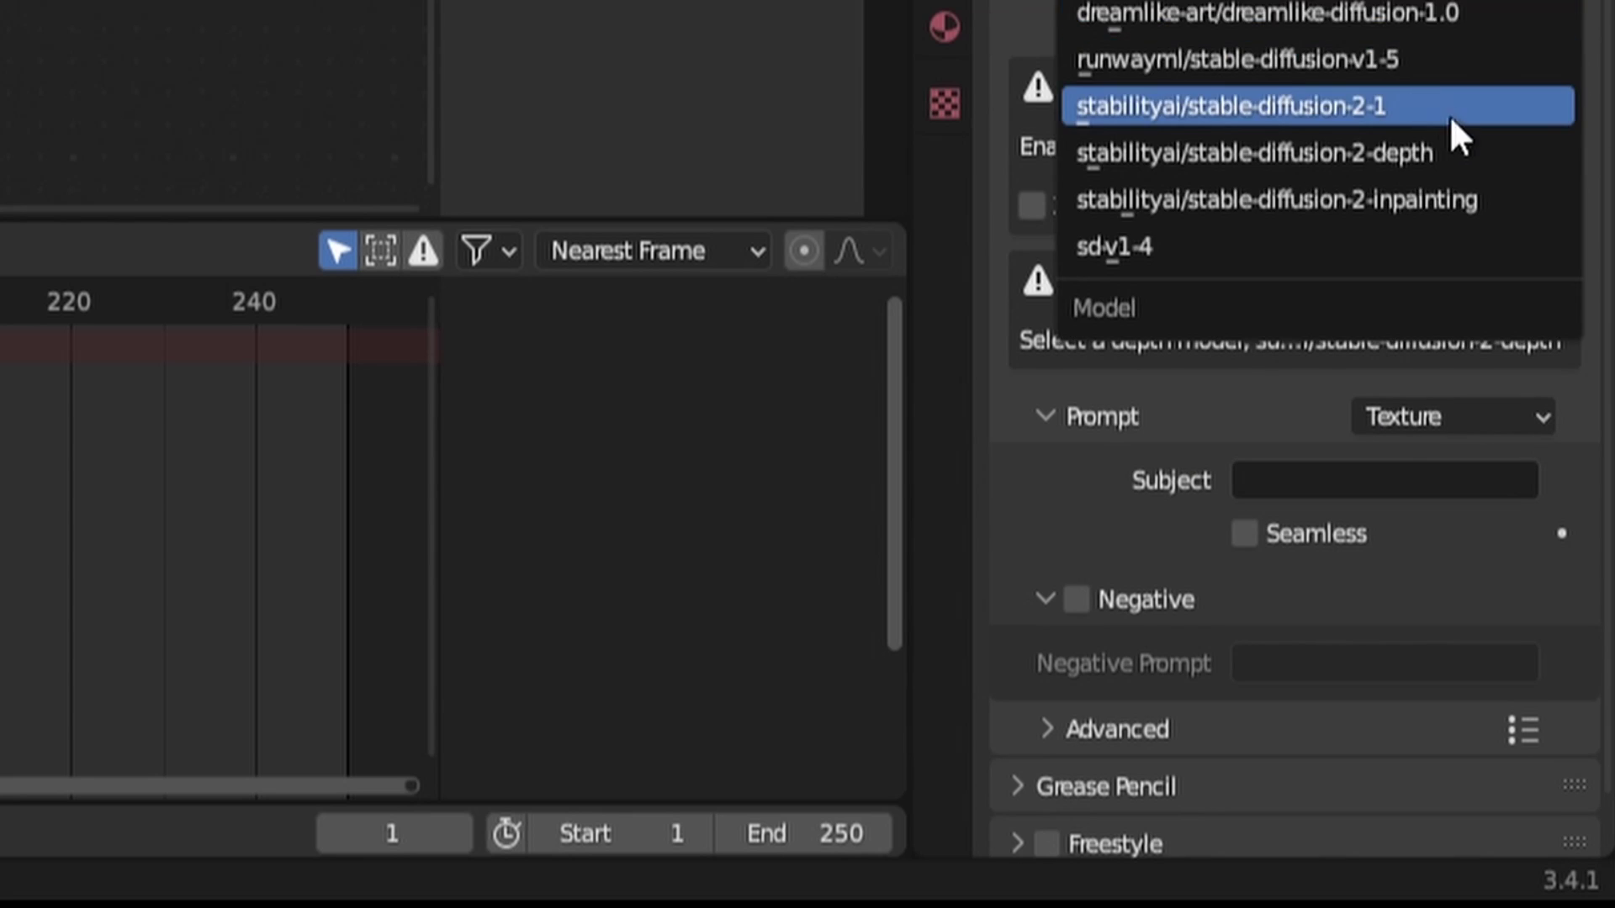
left_click(1453, 153)
left_click(1032, 266)
Set the prompt to Concept Art, genre Cyberpunk, with subject 'Desert Hut on Sandy Floor'
left_click(1324, 418)
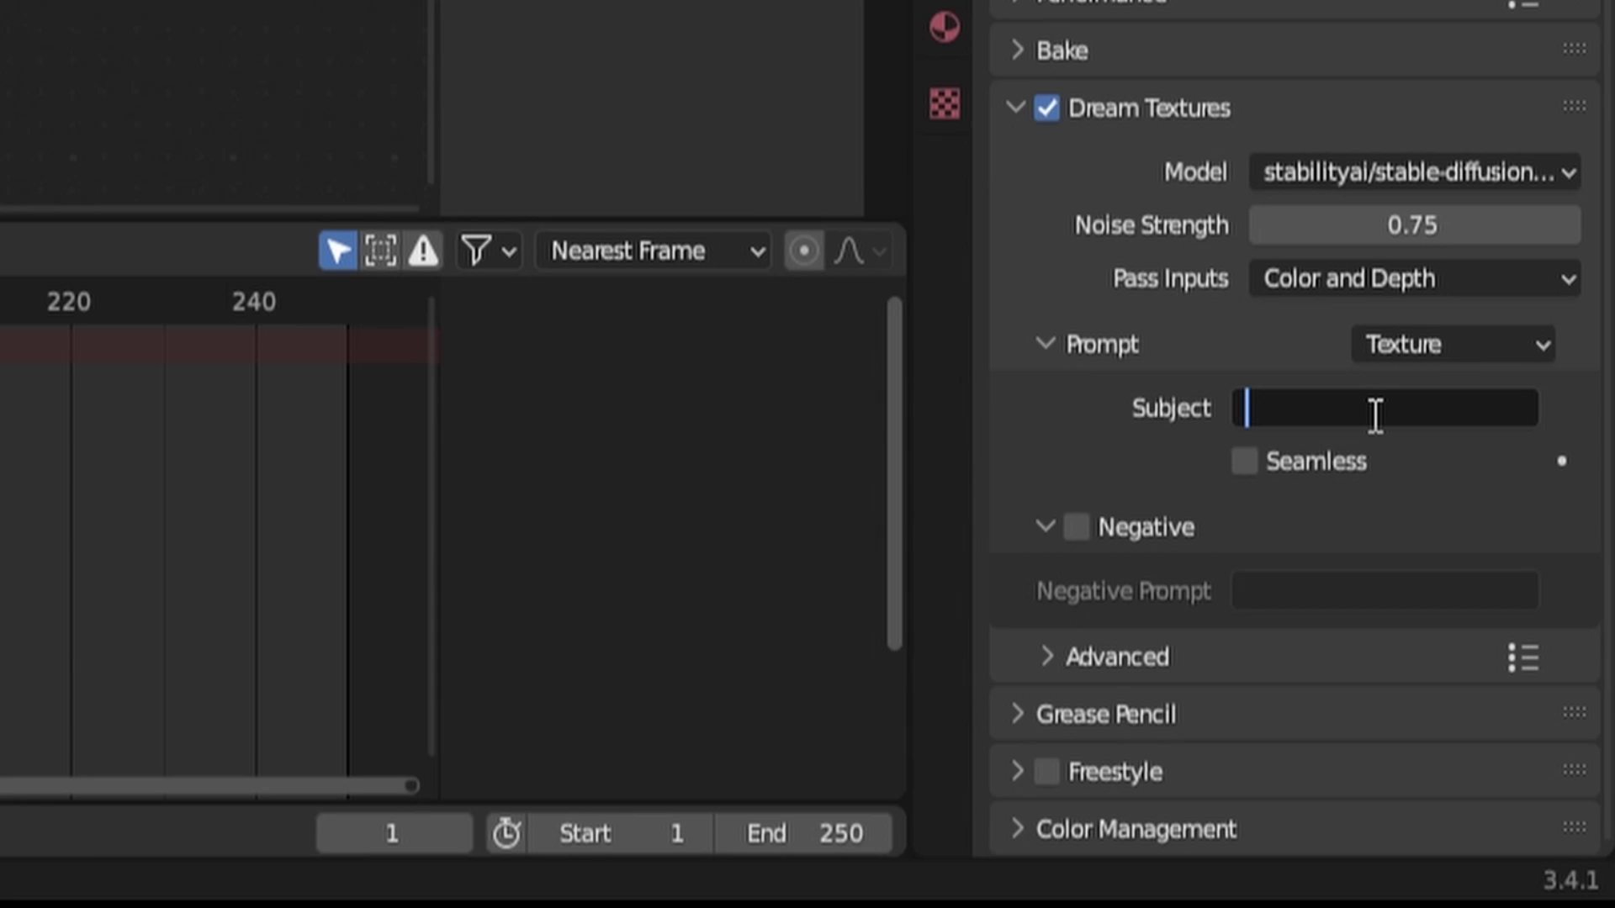
left_click(1423, 346)
left_click(1375, 446)
left_click(1379, 515)
left_click(1345, 703)
left_click(1346, 403)
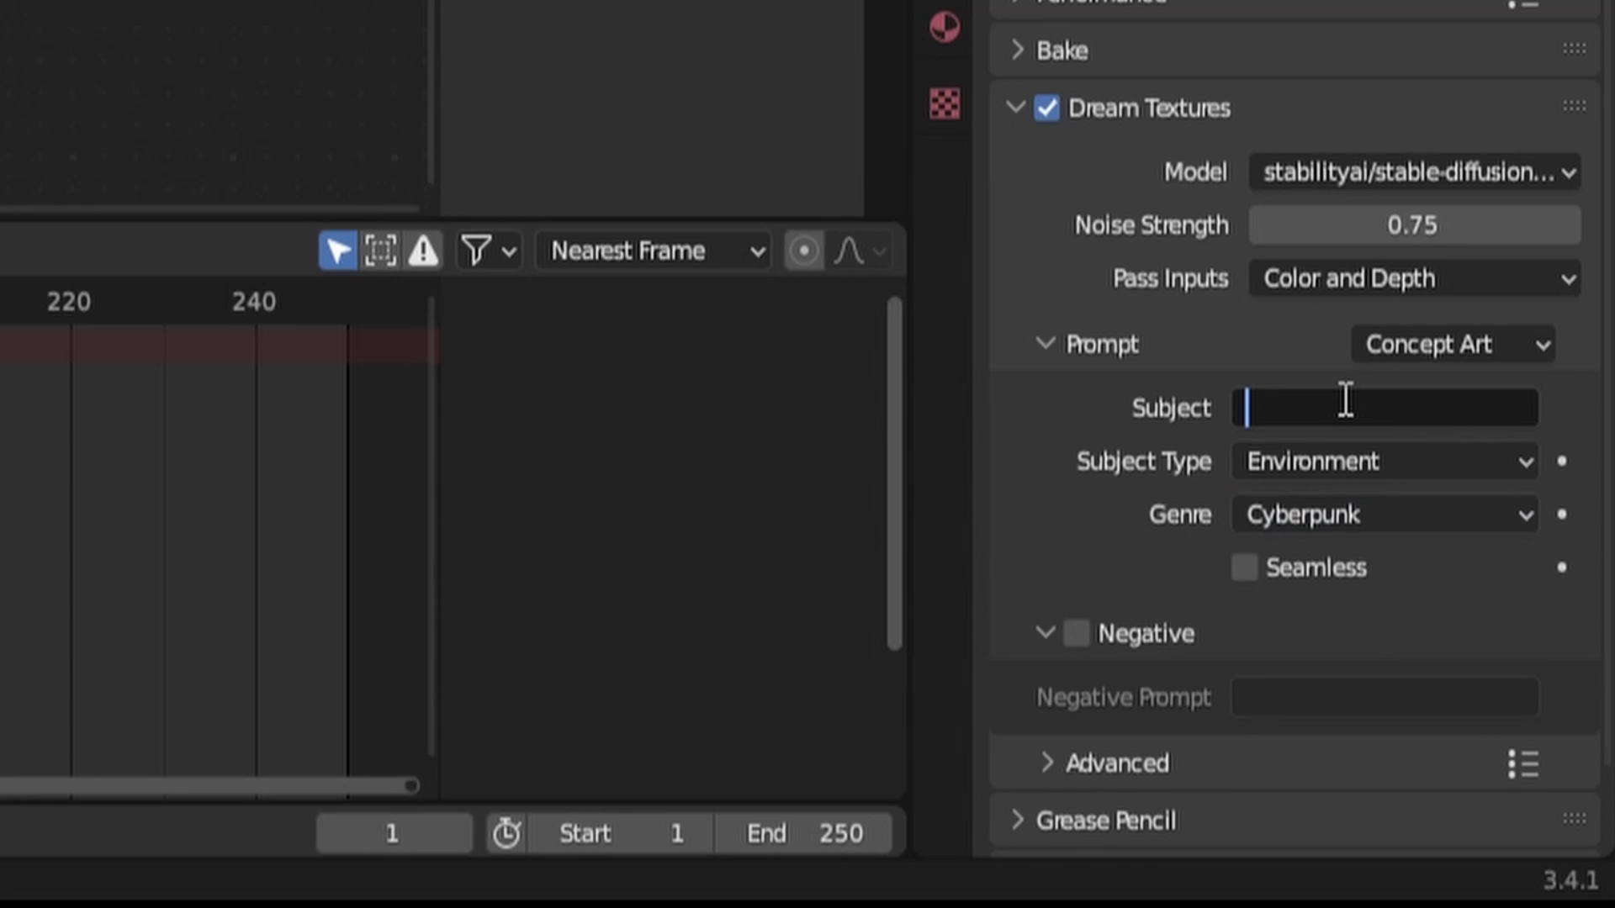
type("Desert Hut on Sandy Floor")
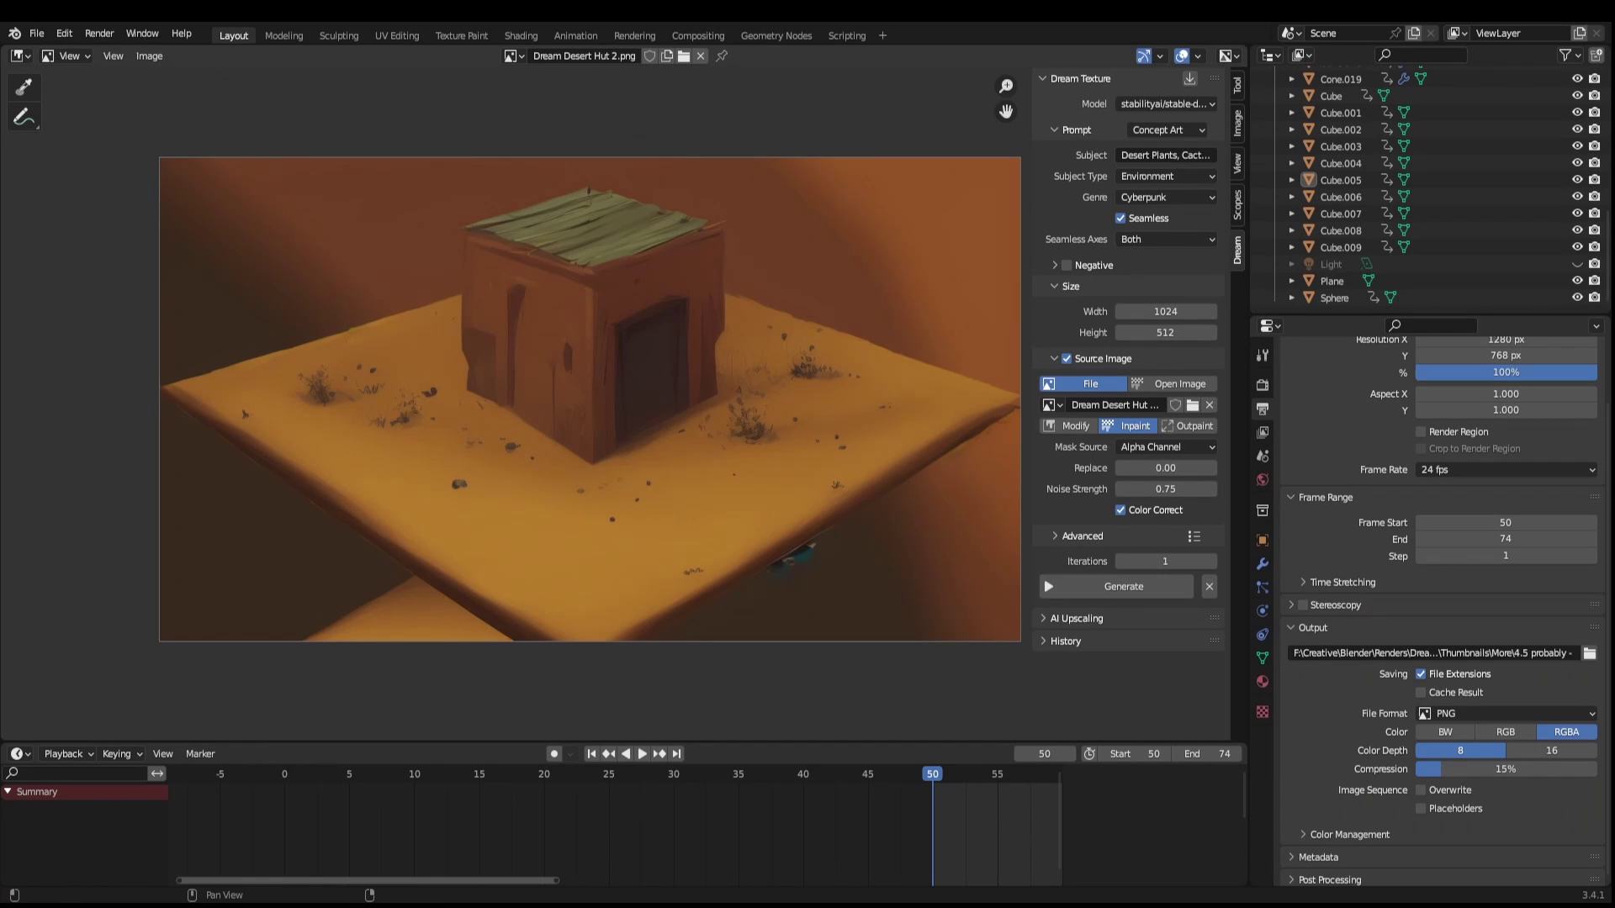
Switch the image editor to Paint and erase the render's backdrop to transparency
left_click(69, 56)
left_click(65, 93)
mouse_move(193, 379)
left_mouse_down()
mouse_move(432, 577)
mouse_move(364, 626)
mouse_move(966, 443)
mouse_move(865, 619)
mouse_move(973, 173)
mouse_move(555, 144)
mouse_move(300, 317)
mouse_move(202, 306)
left_mouse_up()
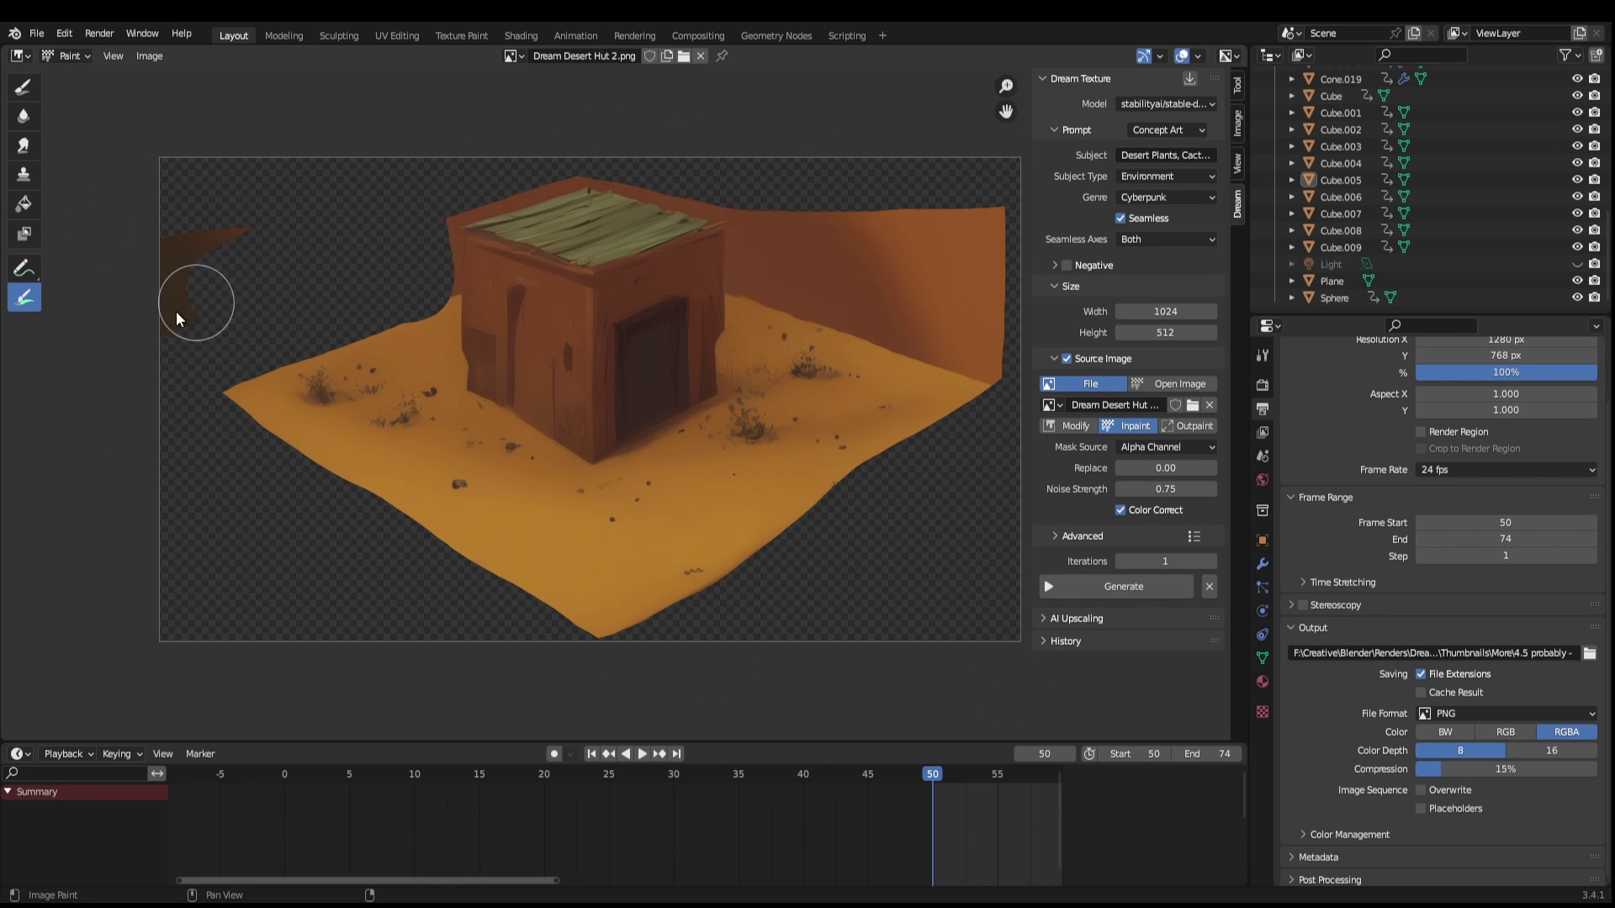
mouse_move(950, 387)
left_mouse_down()
mouse_move(991, 187)
mouse_move(1020, 371)
mouse_move(870, 273)
left_mouse_up()
Replace the subject's ending with 'ert Floor, Rock' and generate the inpainted image
left_click(1165, 155)
key("End")
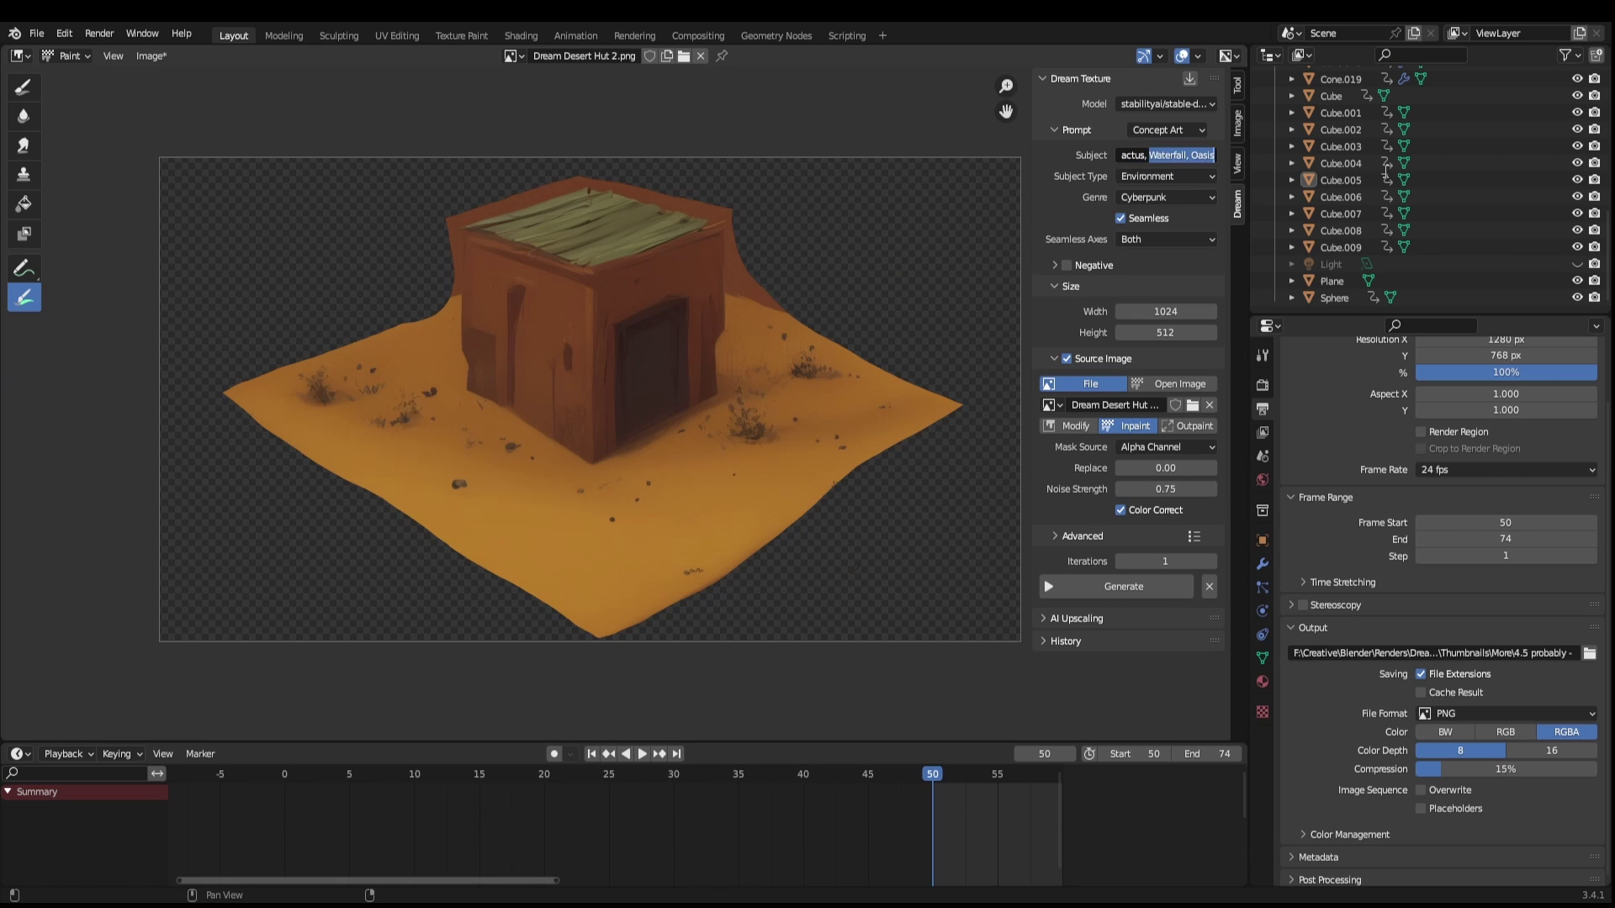
key("BackSpace")
key("BackSpace")
key("BackSpace")
type("ert Floor, Rock")
key("Return")
left_click(1118, 588)
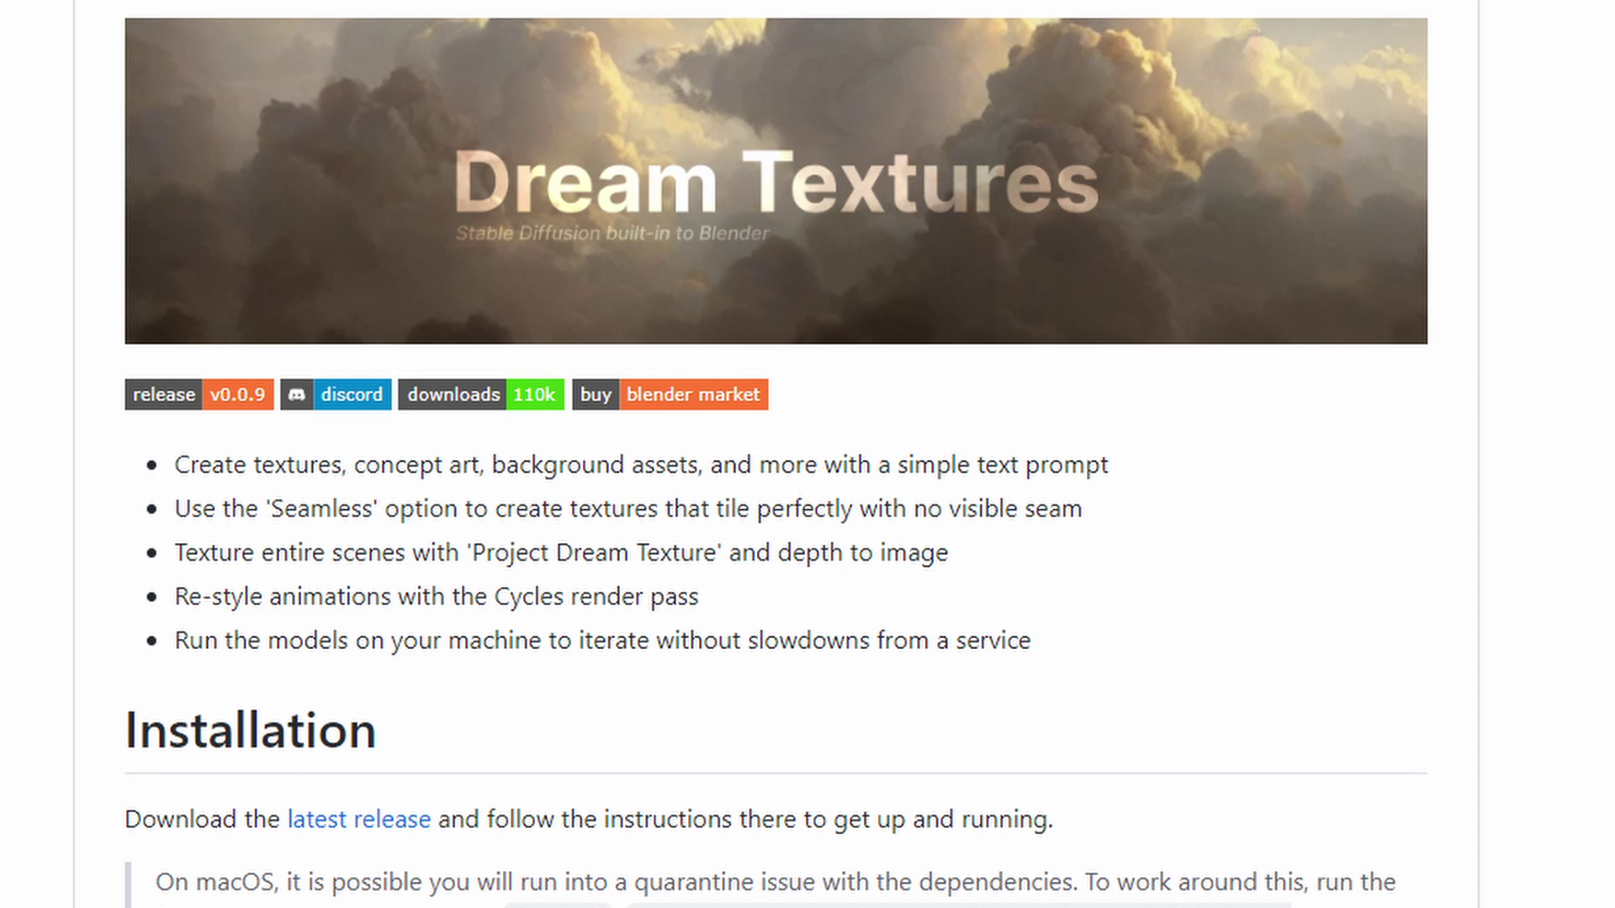
scroll(807, 454, "down", 15)
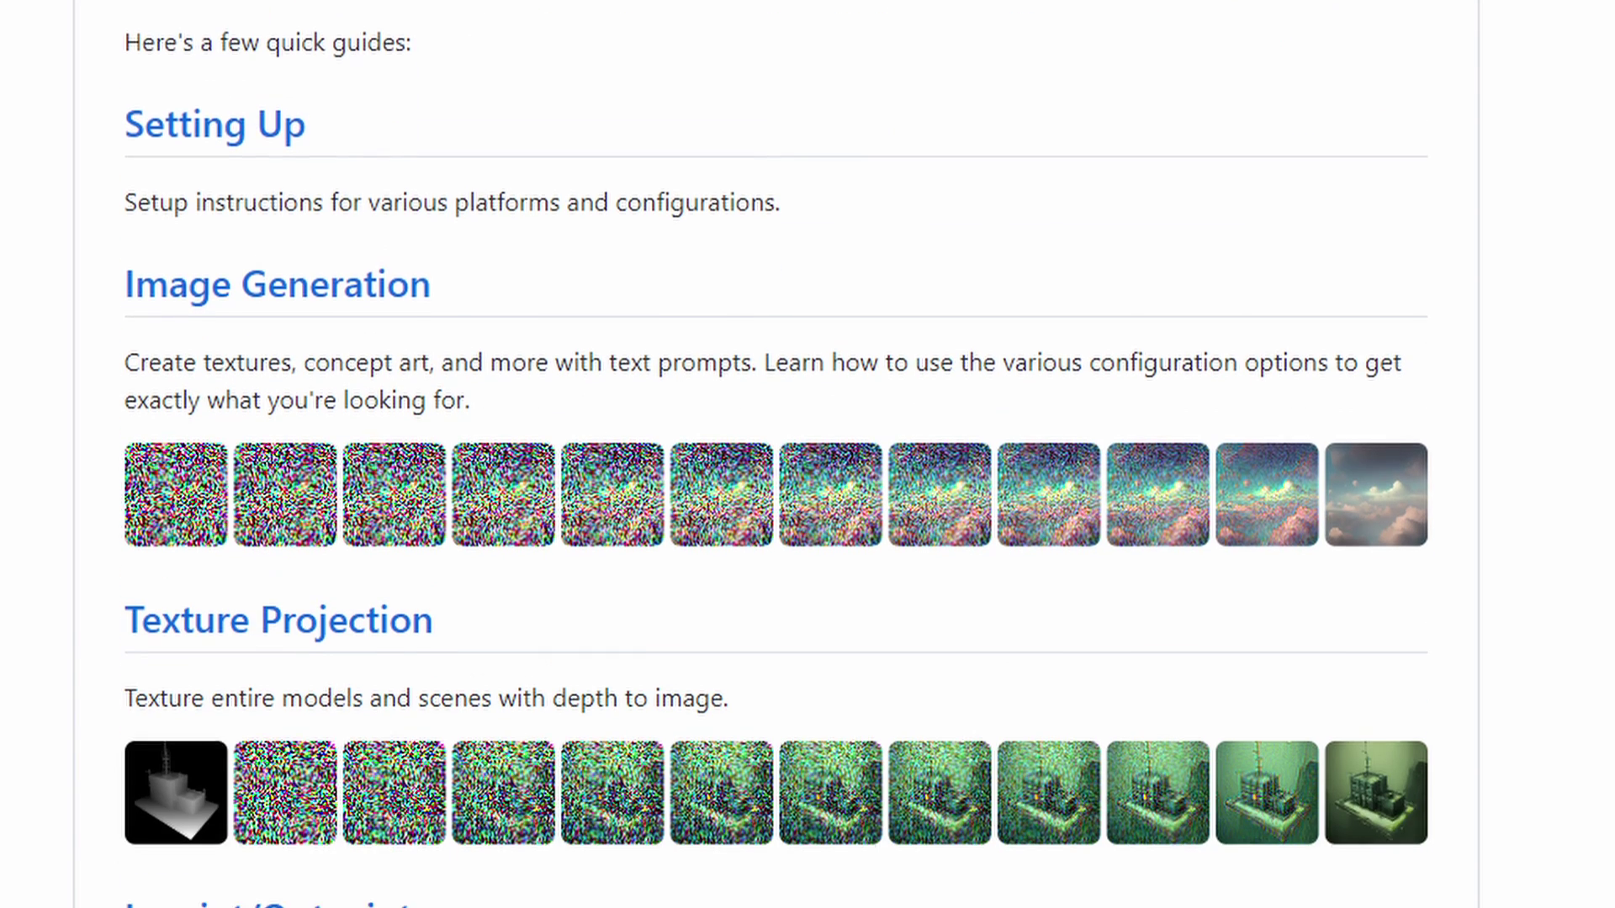
scroll(807, 454, "down", 4)
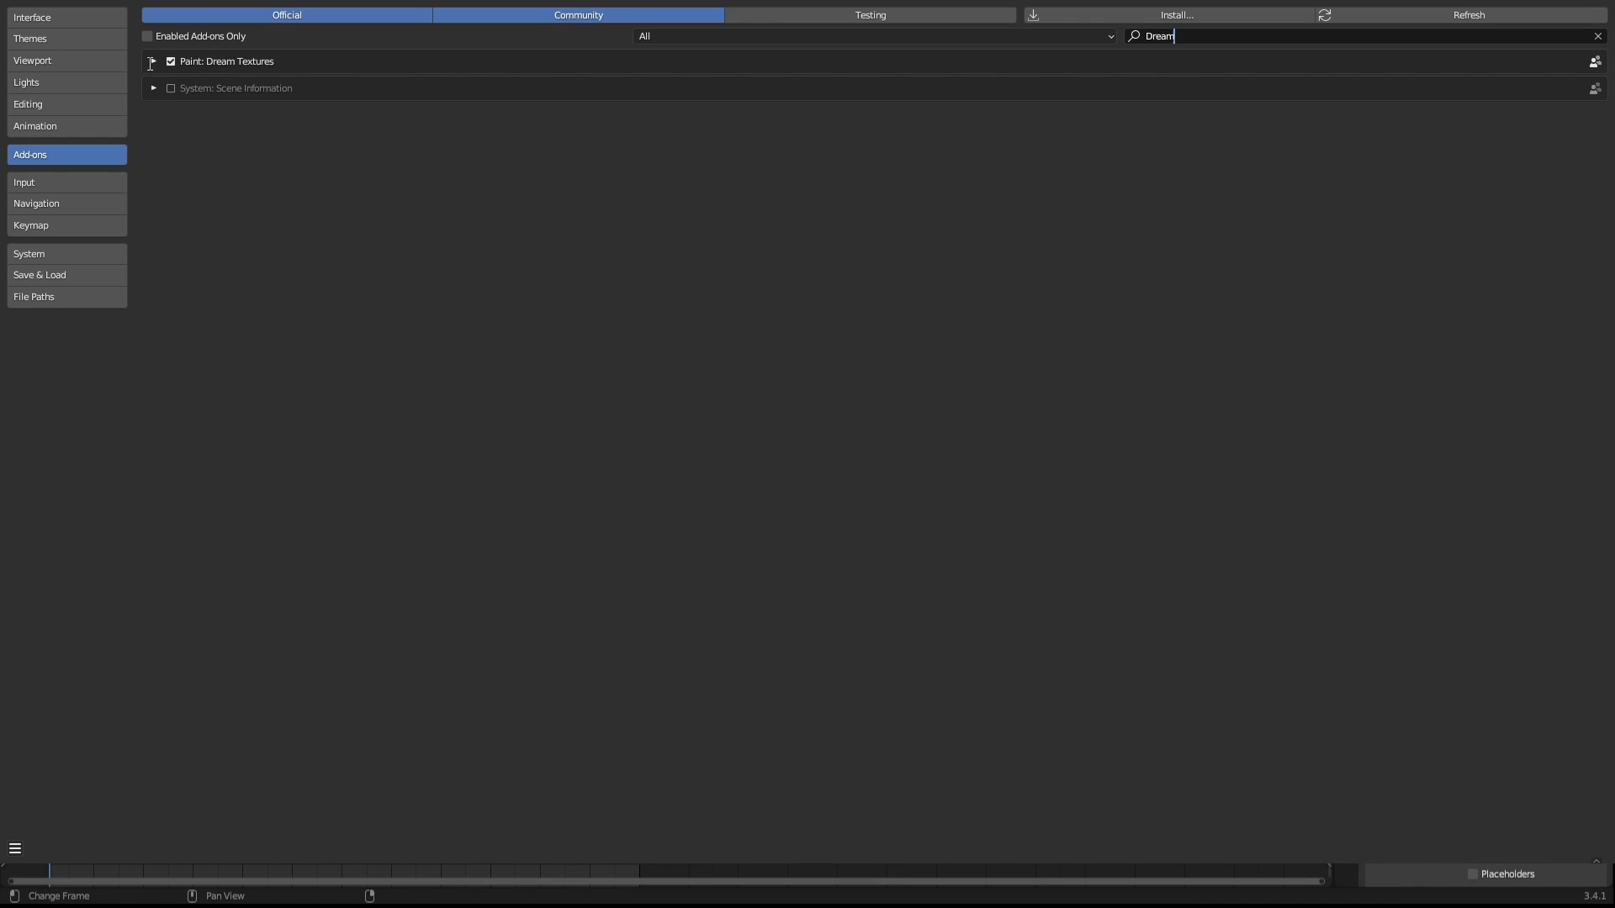
Expand Dream Textures preferences and search Hugging Face models for 'stable-diffusion-'
left_click(153, 62)
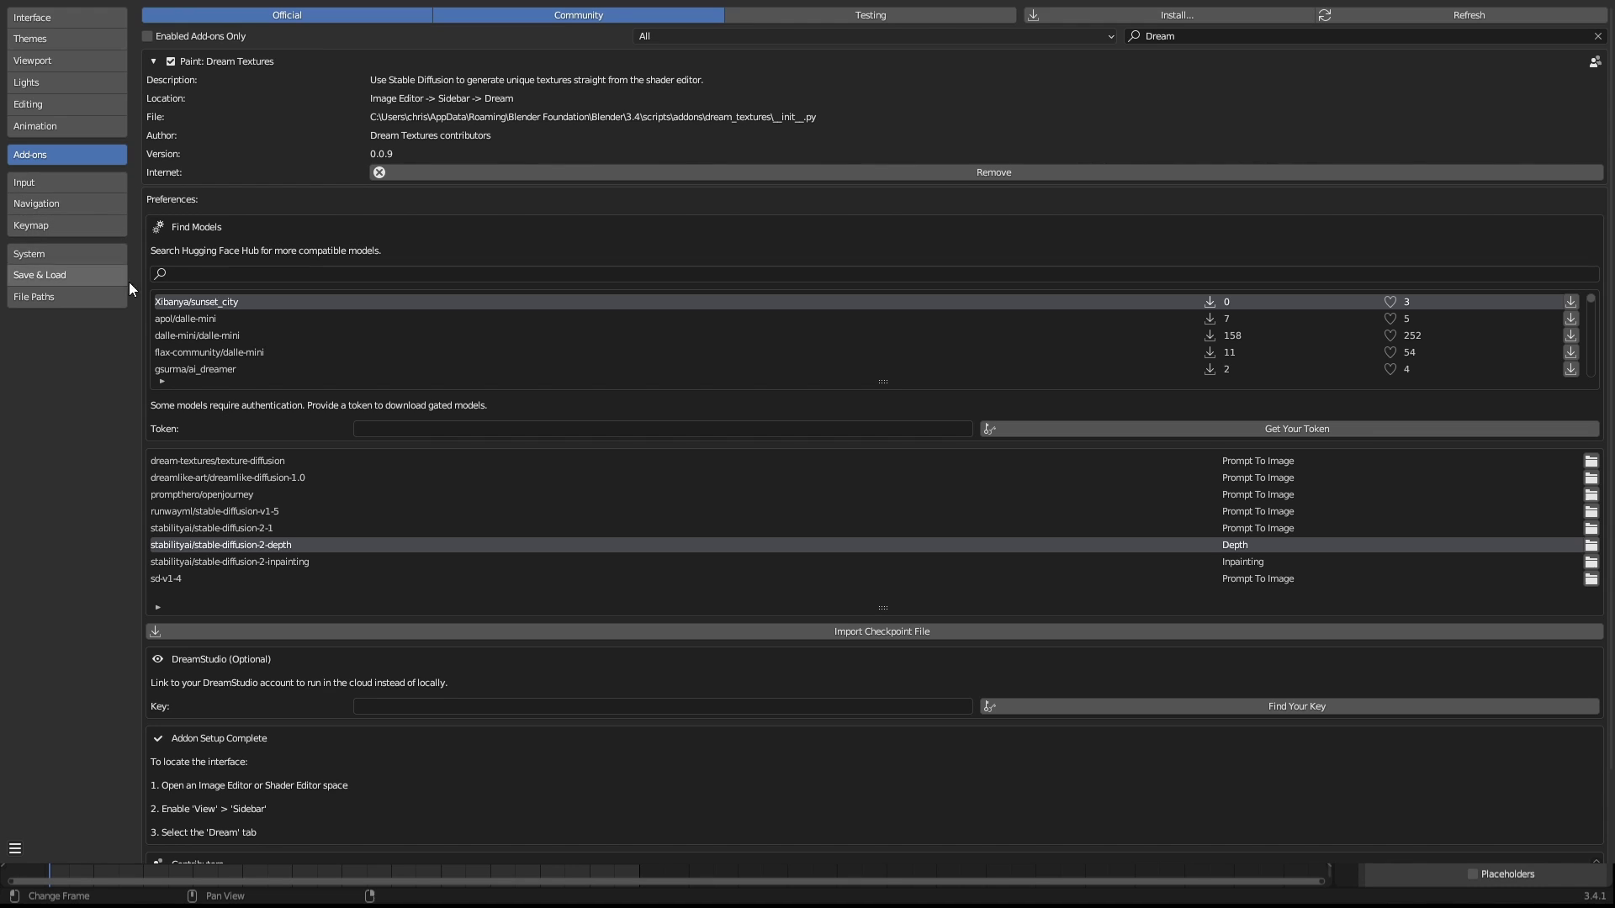
left_click(242, 272)
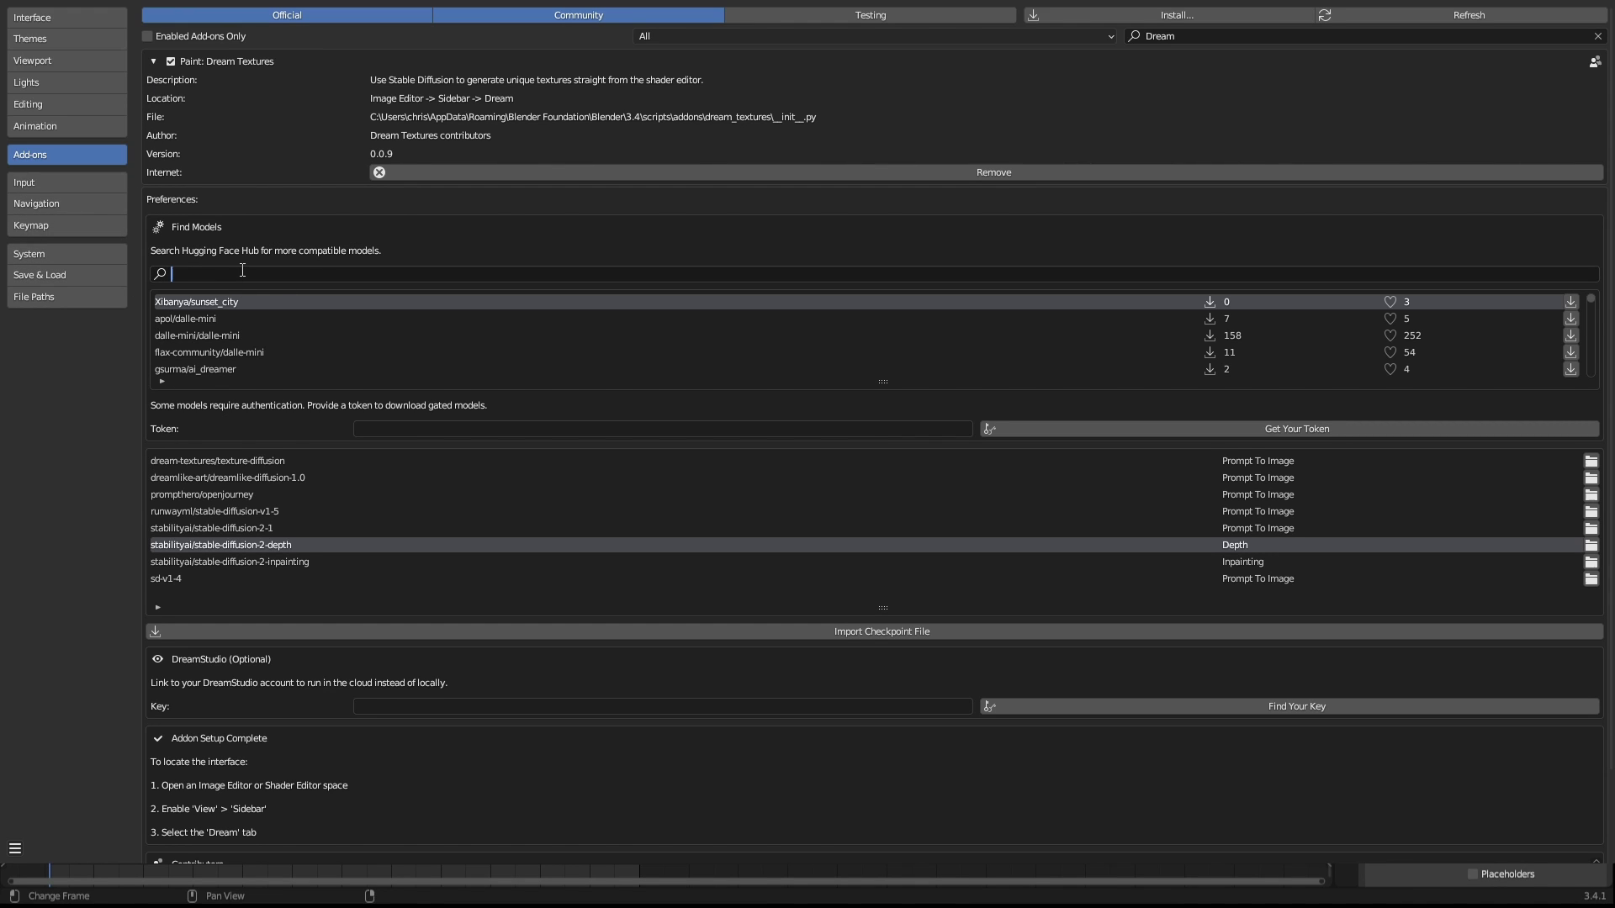
type("stable-diffusion-")
key("Return")
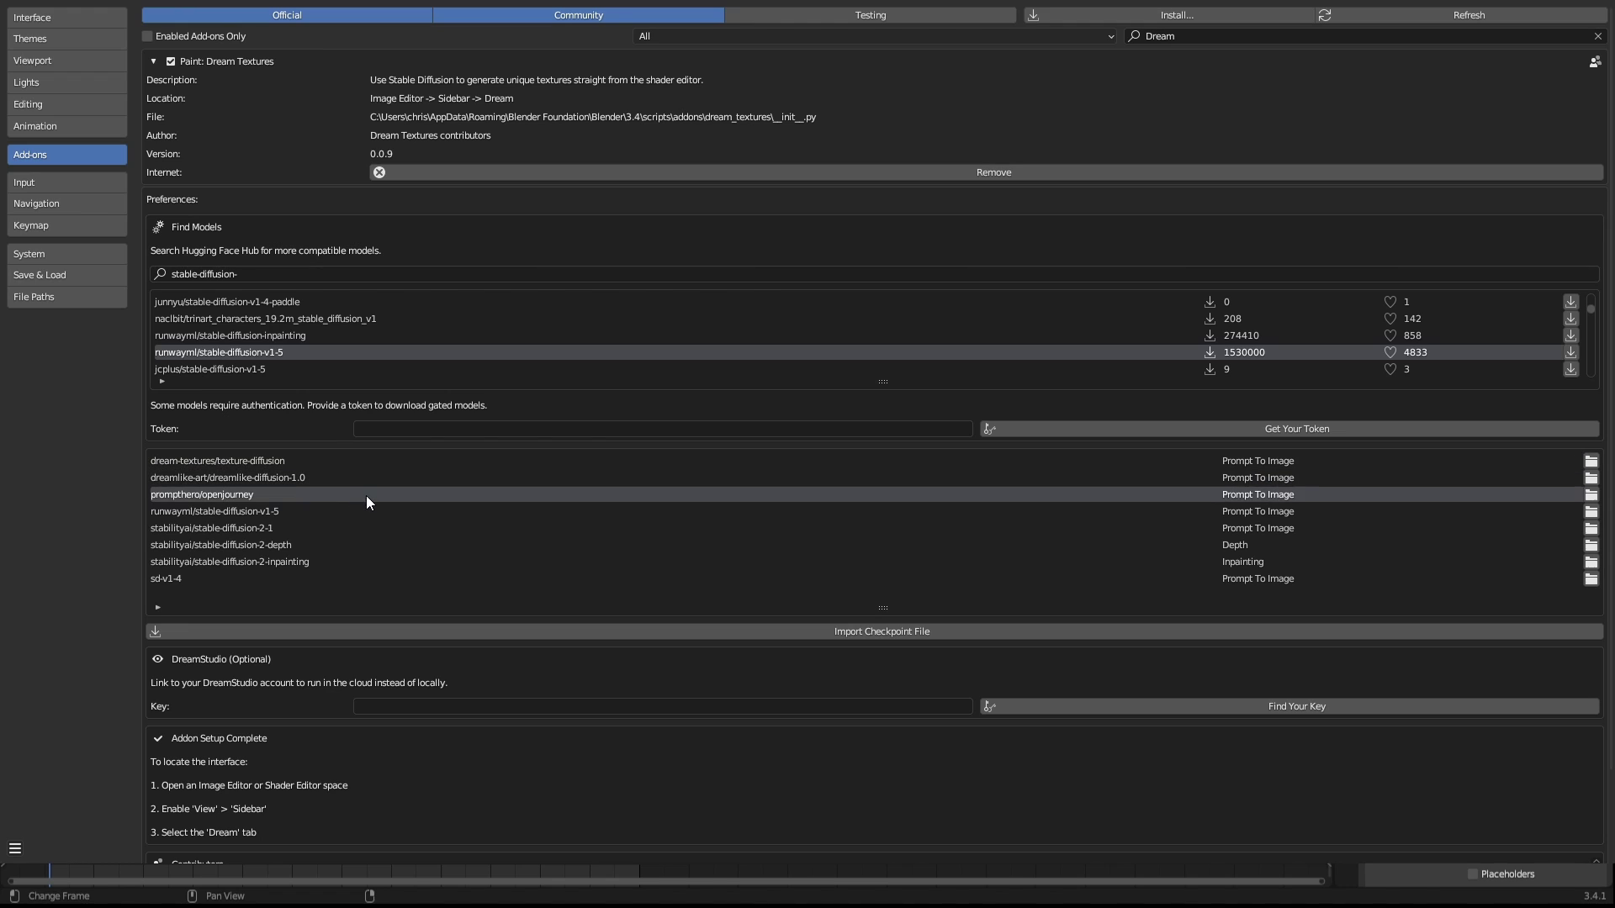